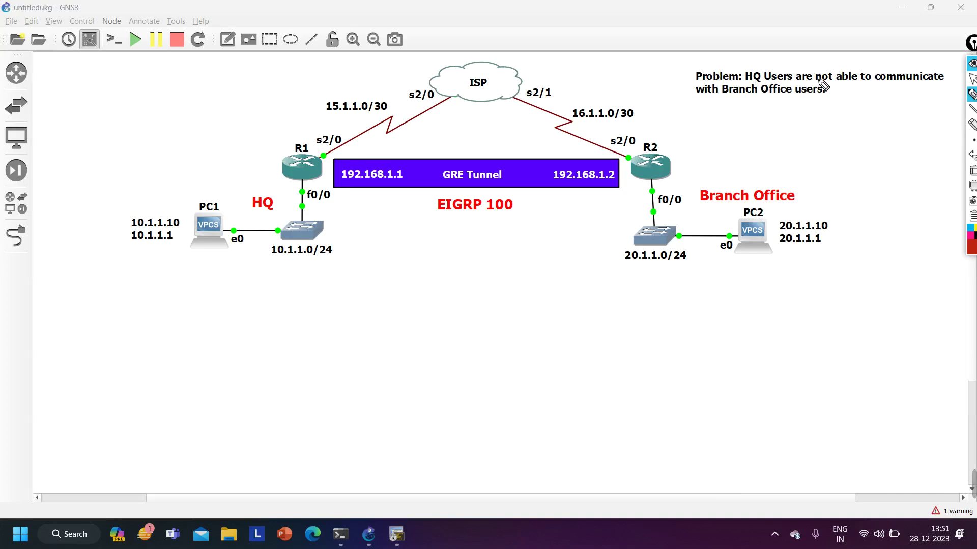
Underline the communication problem in the problem note and circle the HQ and Branch Office sites with the screen pen
drag(848, 86, 898, 87)
drag(769, 102, 836, 103)
mouse_move(233, 175)
mouse_down()
mouse_move(396, 239)
mouse_move(170, 311)
mouse_move(64, 154)
mouse_move(292, 206)
mouse_up()
mouse_move(679, 191)
mouse_down()
mouse_move(622, 217)
mouse_move(745, 334)
mouse_move(874, 205)
mouse_move(658, 183)
mouse_up()
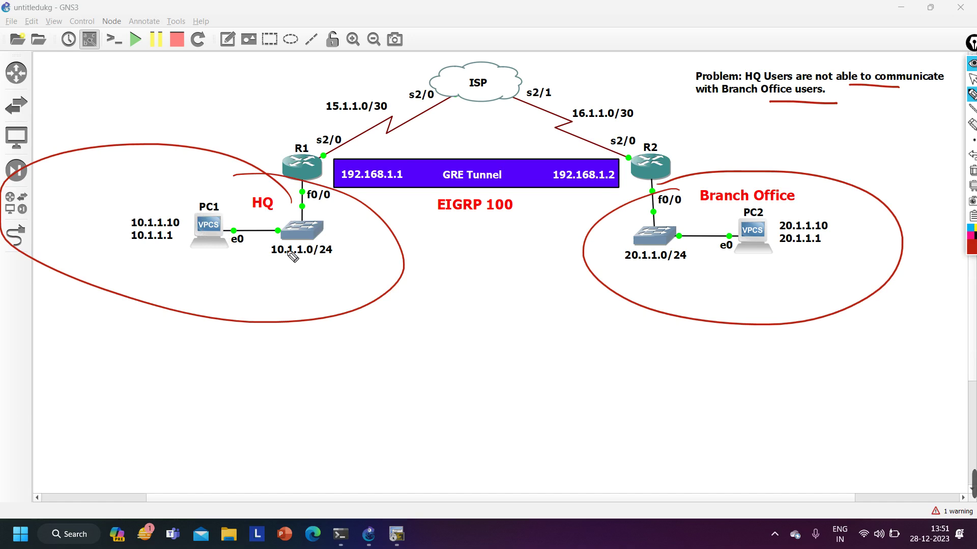
Underline both LAN subnets and the PC addresses, and draw arrows from each PC's gateway address to its router's f0/0 interface
drag(264, 261, 327, 265)
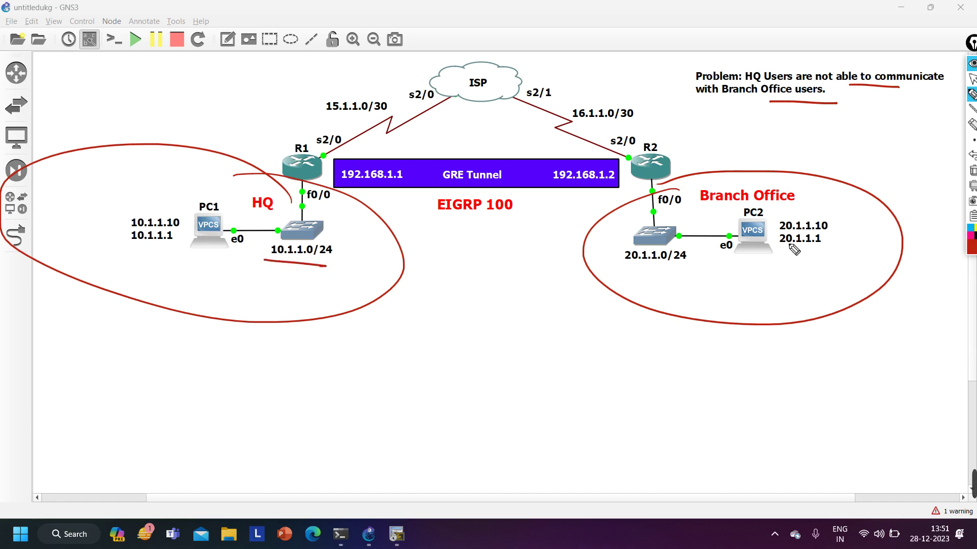
drag(615, 266, 662, 264)
mouse_move(135, 229)
mouse_down()
mouse_move(173, 230)
mouse_move(171, 242)
mouse_move(101, 226)
mouse_move(174, 181)
mouse_move(267, 199)
mouse_move(304, 191)
mouse_move(296, 206)
mouse_up()
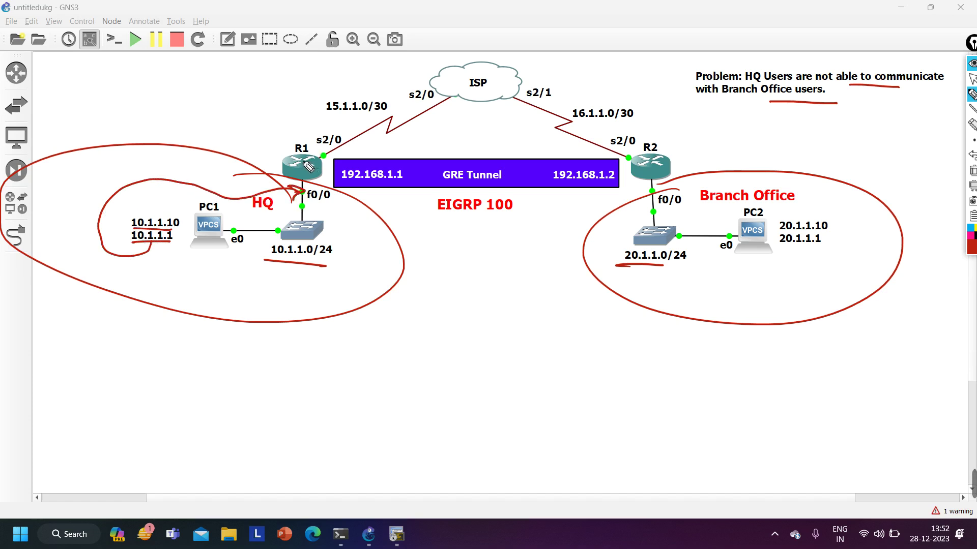
mouse_move(786, 231)
mouse_down()
mouse_move(828, 232)
mouse_move(822, 250)
mouse_move(849, 238)
mouse_move(834, 178)
mouse_move(697, 163)
mouse_move(674, 189)
mouse_move(681, 197)
mouse_up()
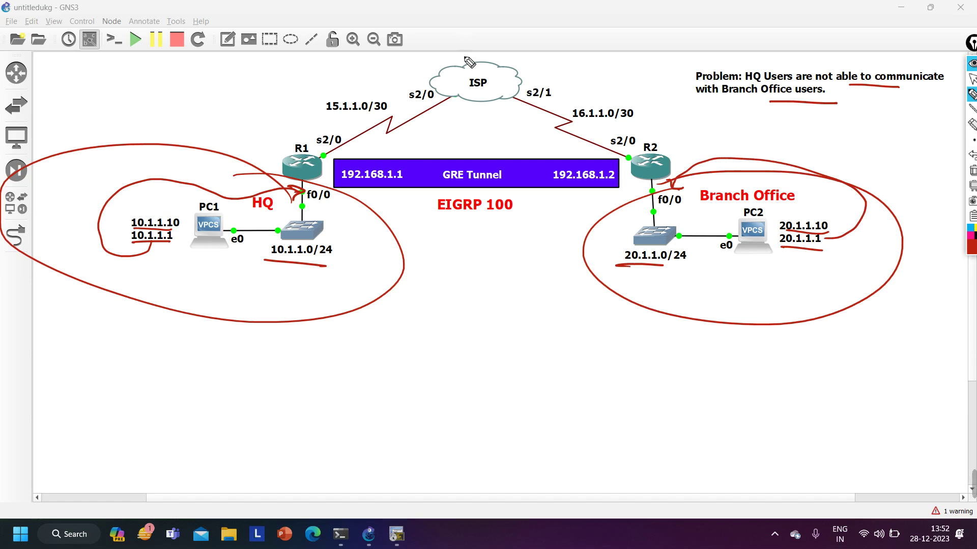
Circle the two WAN subnets, handwrite host addresses at the serial link ends, and clear all pen markings
mouse_move(369, 85)
mouse_down()
mouse_move(312, 94)
mouse_move(336, 121)
mouse_move(383, 124)
mouse_move(392, 100)
mouse_move(370, 90)
mouse_up()
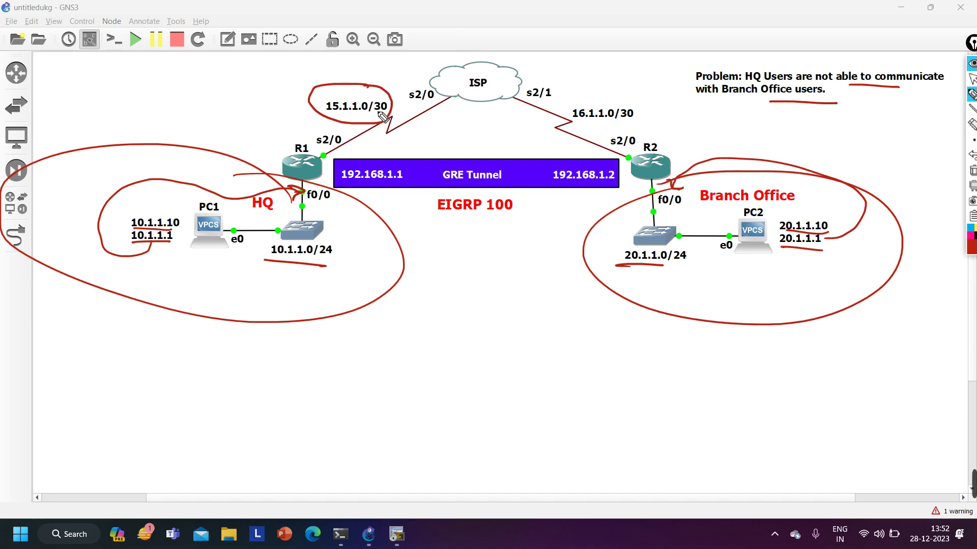
mouse_move(603, 98)
mouse_down()
mouse_move(568, 109)
mouse_move(582, 125)
mouse_move(632, 123)
mouse_move(641, 106)
mouse_move(592, 98)
mouse_up()
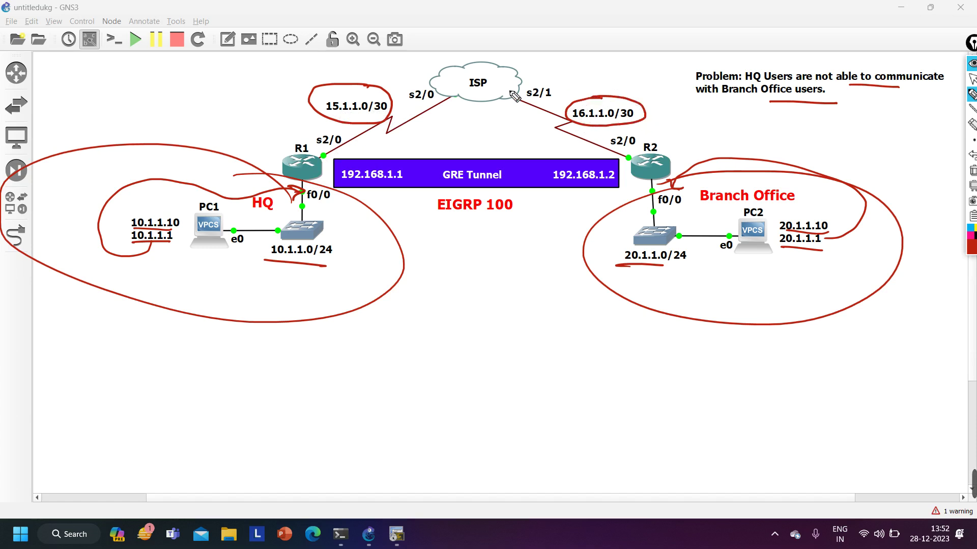
mouse_move(441, 108)
mouse_down()
mouse_move(450, 123)
mouse_move(486, 122)
mouse_up()
click(458, 115)
drag(340, 153, 339, 164)
mouse_move(350, 151)
mouse_down()
mouse_move(354, 170)
mouse_move(373, 164)
mouse_up()
click(364, 159)
mouse_move(591, 150)
mouse_down()
mouse_move(589, 166)
mouse_move(618, 169)
mouse_up()
mouse_move(507, 101)
mouse_down()
mouse_move(505, 121)
mouse_move(515, 122)
mouse_up()
drag(527, 114, 553, 124)
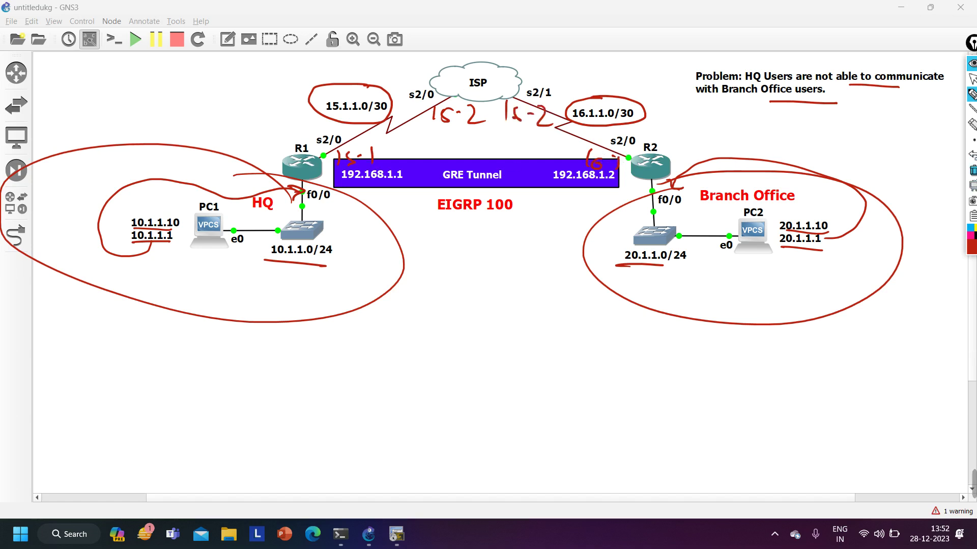
click(972, 171)
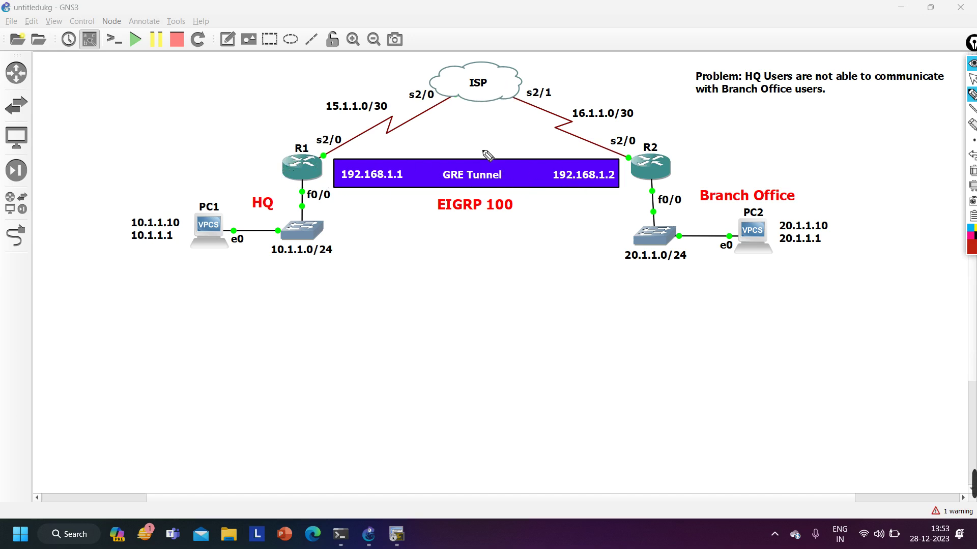
Handwrite the tunnel subnet above the GRE Tunnel bar, underline the tunnel endpoints and both PCs, and clear the markings
mouse_move(412, 151)
mouse_down()
mouse_move(445, 158)
mouse_move(493, 140)
mouse_move(560, 147)
mouse_up()
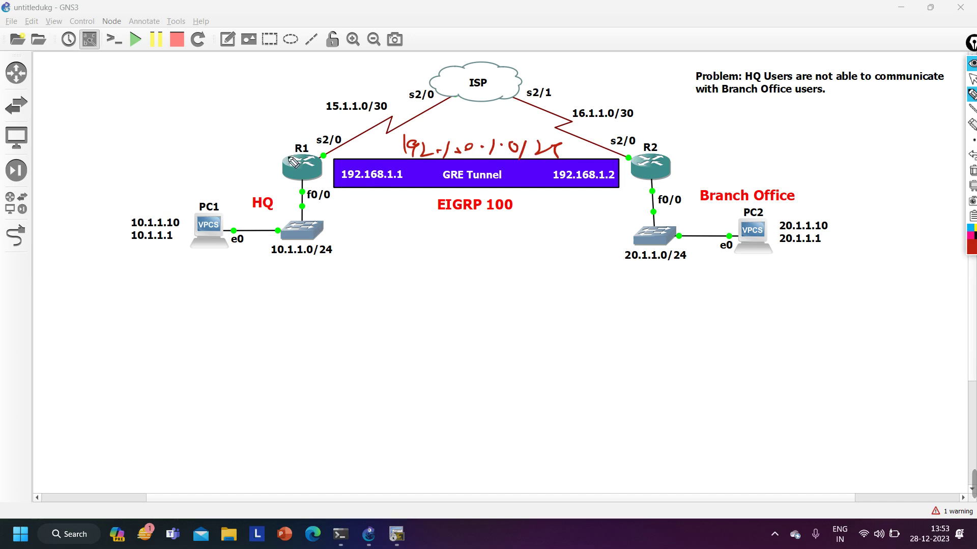
drag(345, 185, 405, 184)
drag(549, 182, 610, 182)
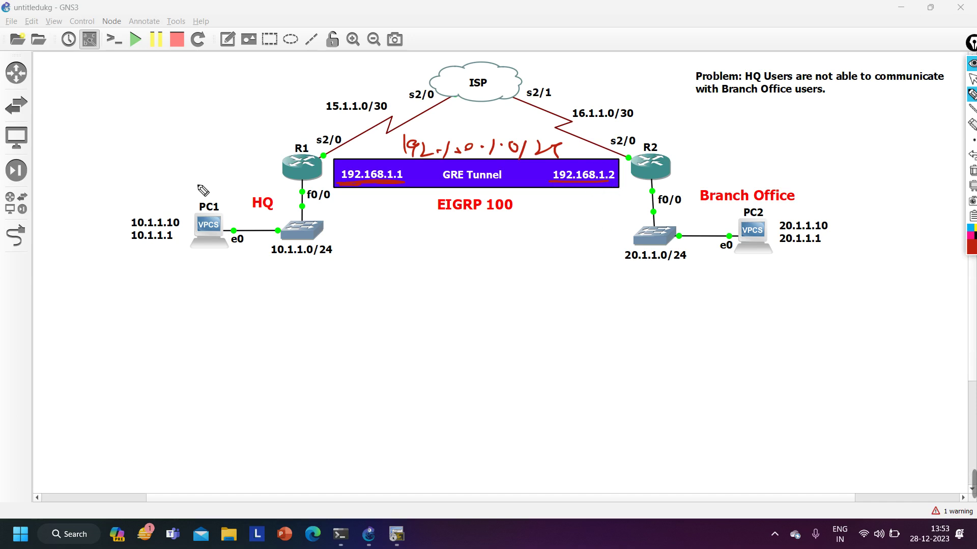
drag(180, 255, 204, 255)
drag(734, 262, 753, 262)
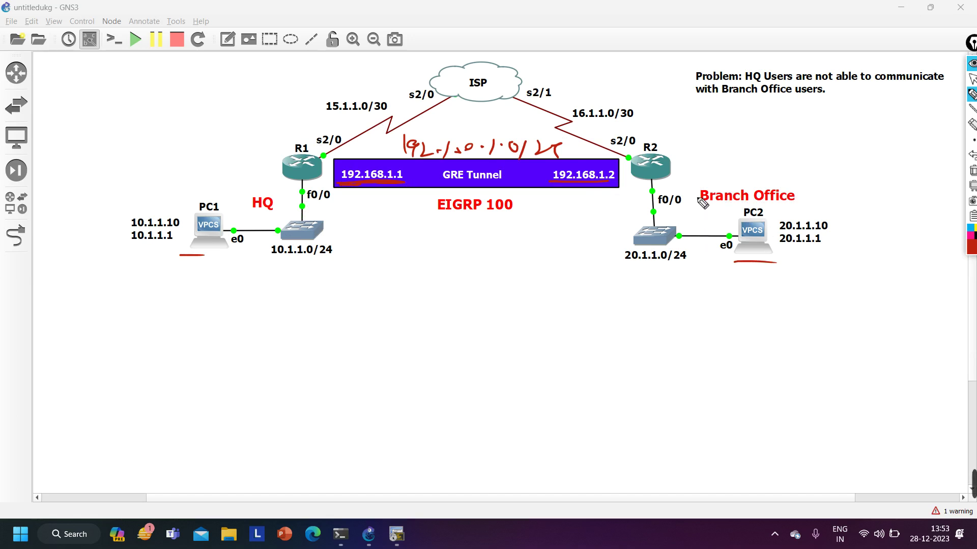
click(973, 170)
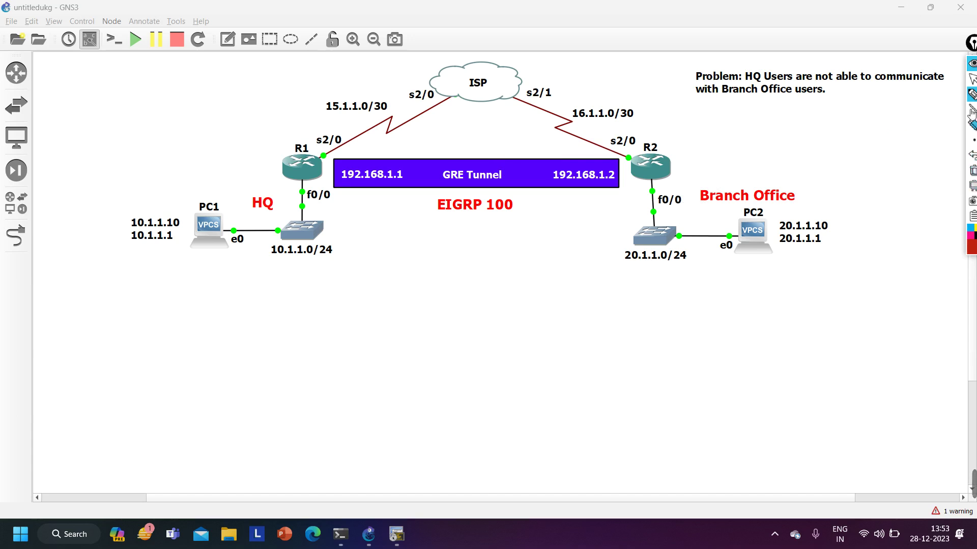
click(970, 79)
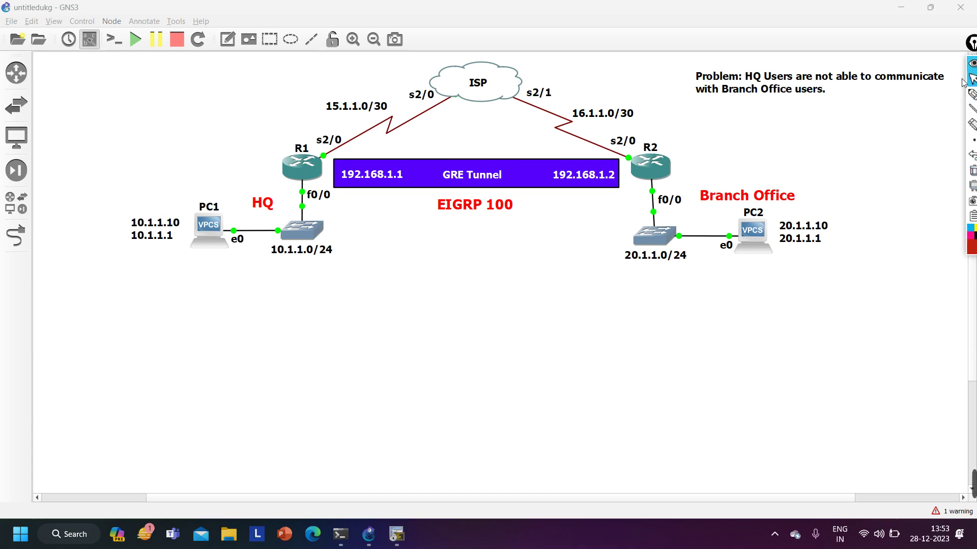
Switch to SecureCRT and ping 20.1.1.10 from the PC1 console
mouse_move(952, 490)
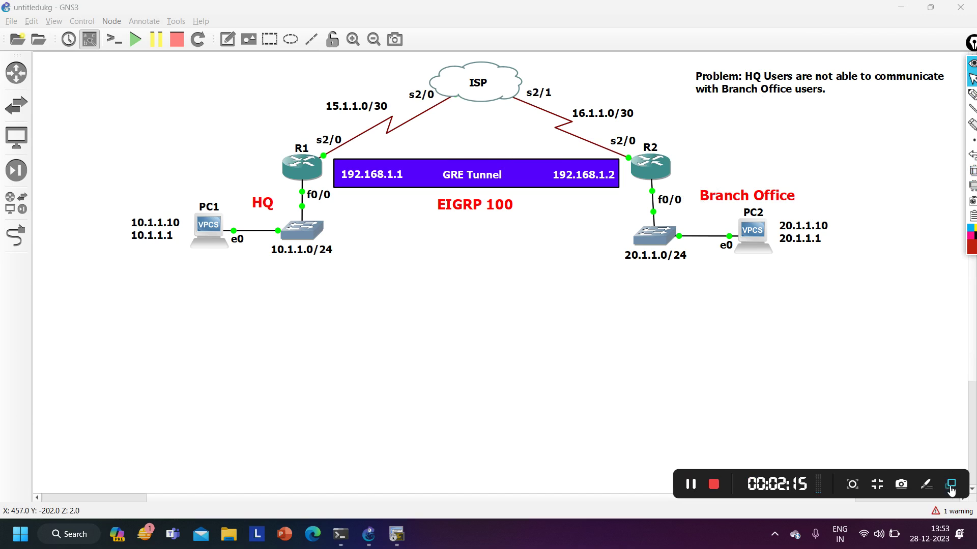
click(393, 543)
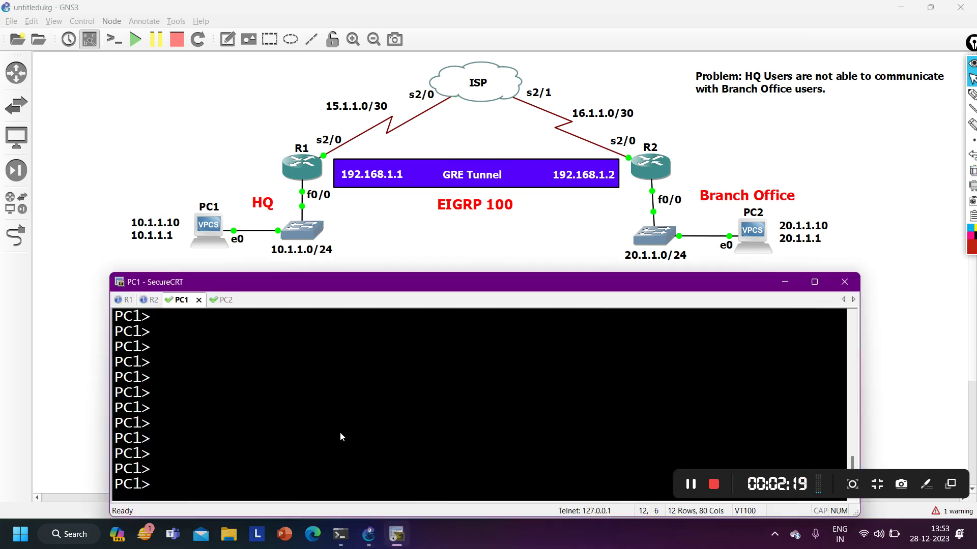
text(p)
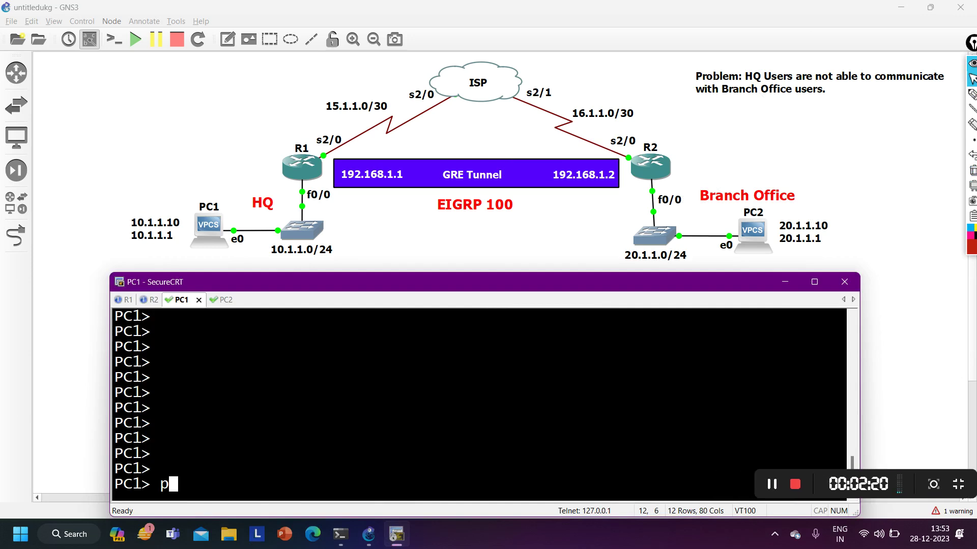
text(ing 20.1.1.10)
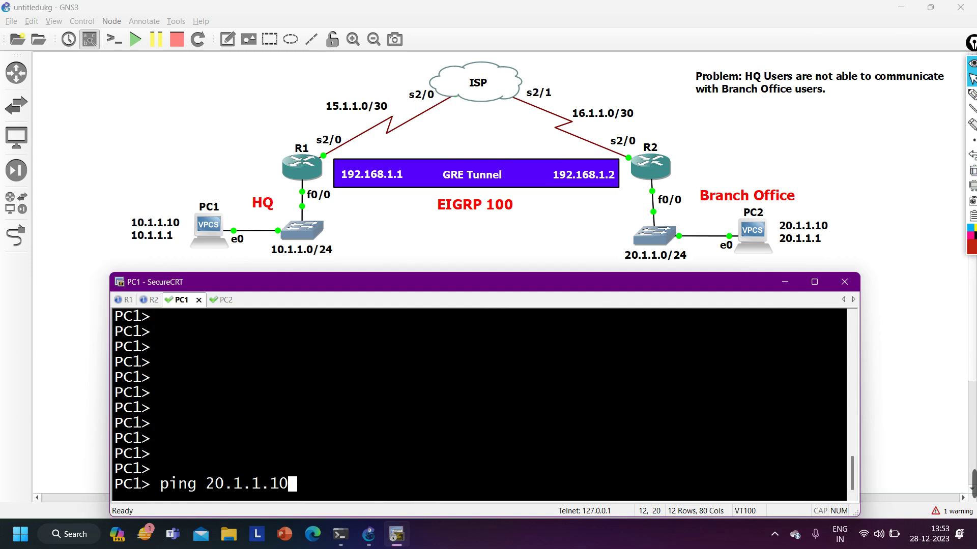
key(Return)
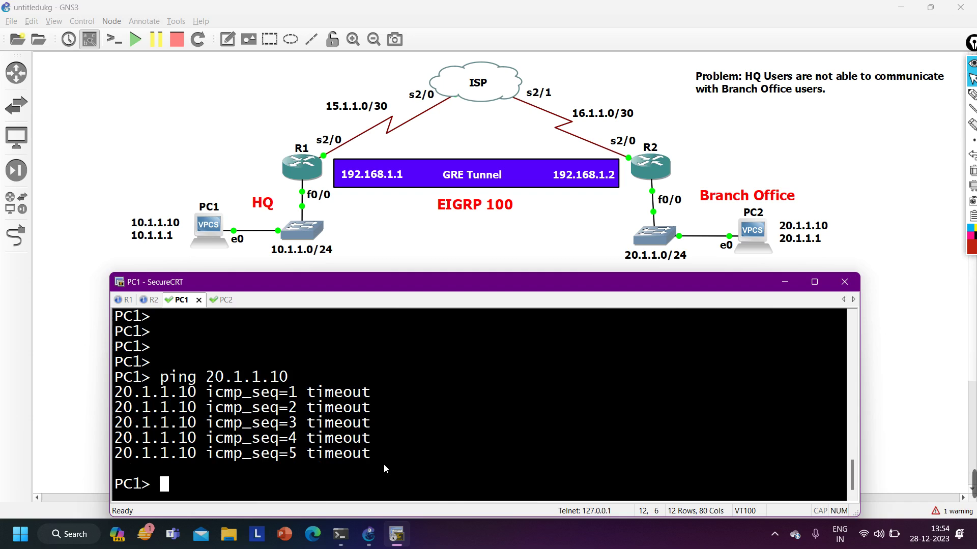
Circle the 16.1.1.0/30 subnet, handwrite the serial addresses beside R2 and R1, and clear the markings
click(972, 95)
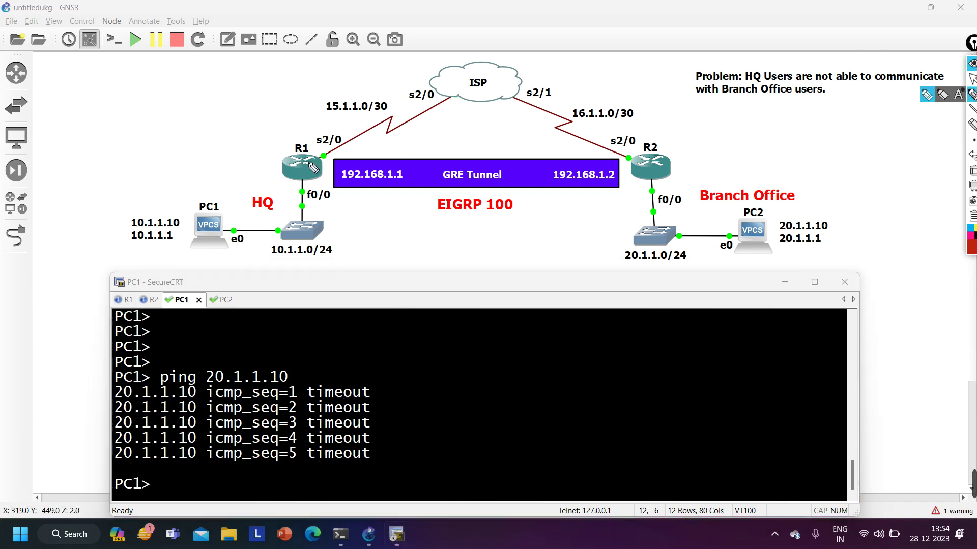
mouse_move(575, 121)
mouse_down()
mouse_move(611, 94)
mouse_move(562, 121)
mouse_up()
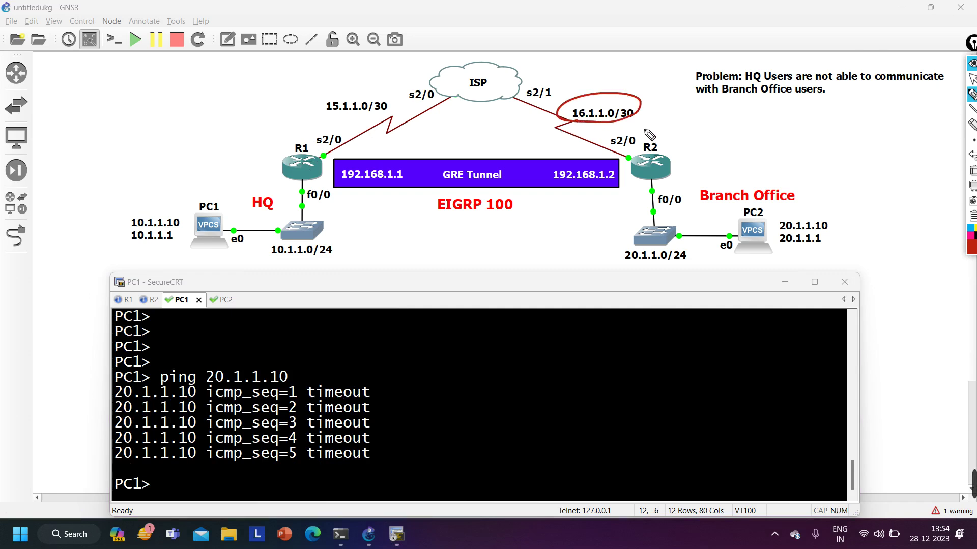
drag(645, 125, 716, 130)
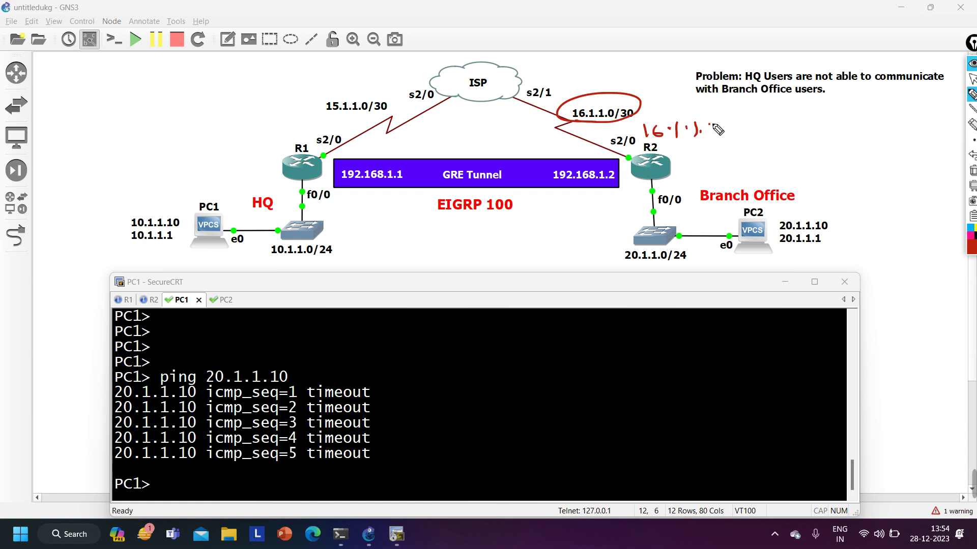
drag(656, 147, 715, 144)
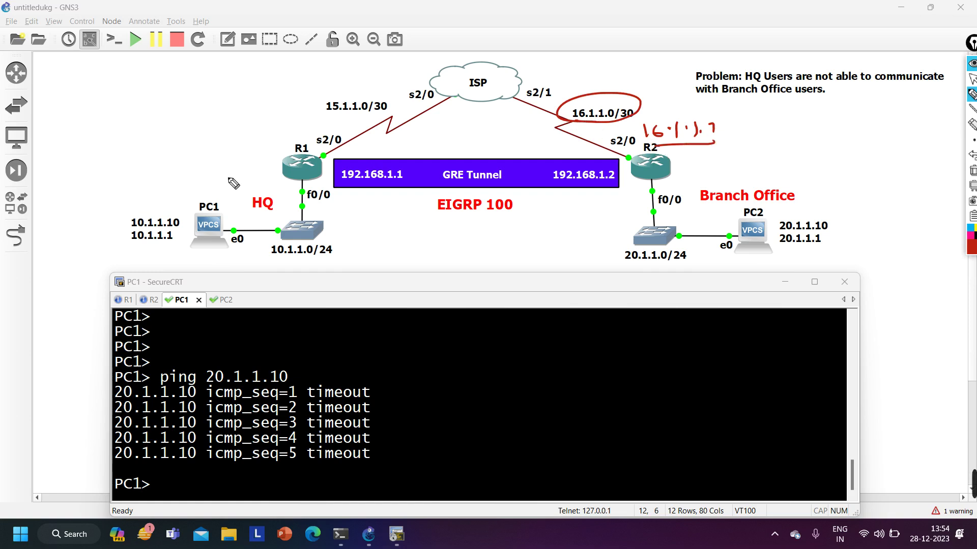
mouse_move(275, 143)
mouse_down()
mouse_move(313, 143)
mouse_move(342, 142)
mouse_up()
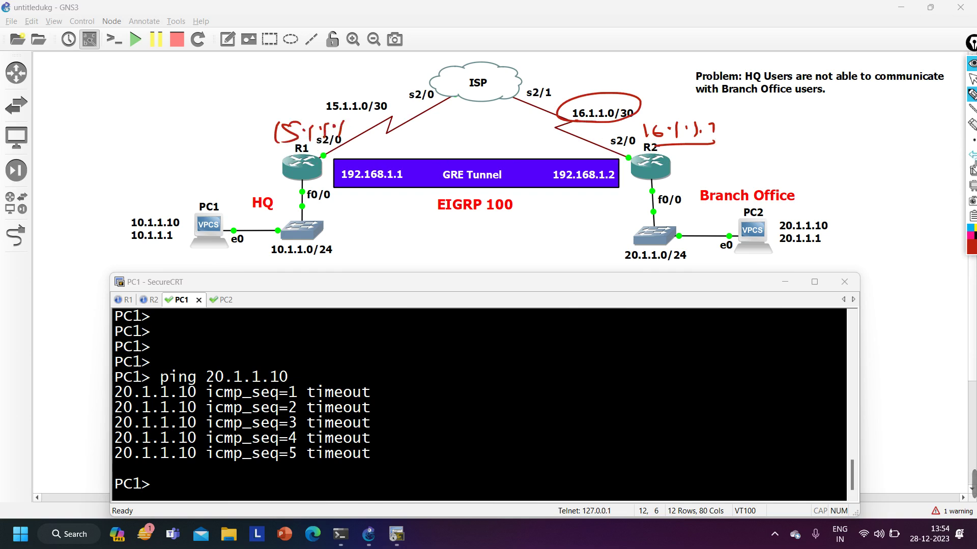
click(971, 169)
click(971, 79)
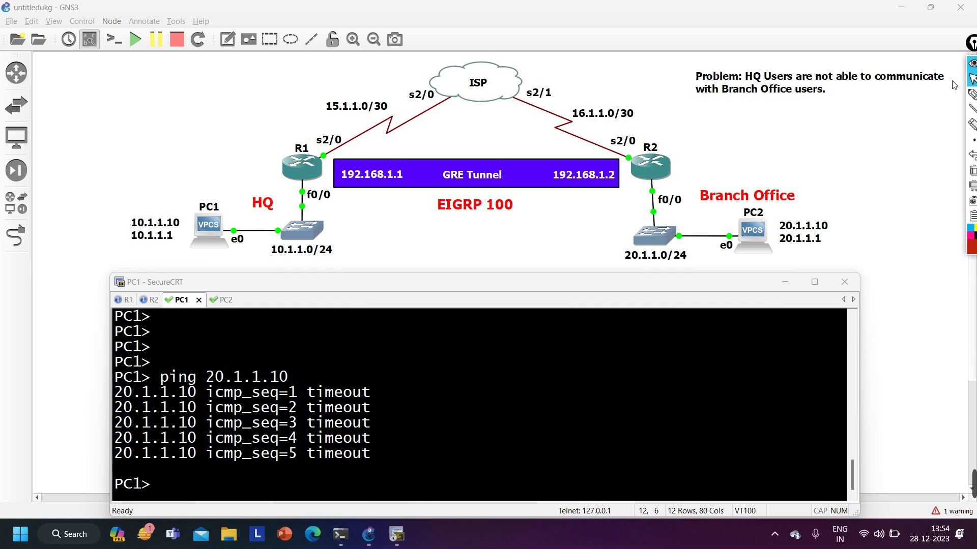
Go to the R1 console and examine its log messages about the Tunnel1 state and the EIGRP neighbor
click(484, 422)
key(ctrl+Tab)
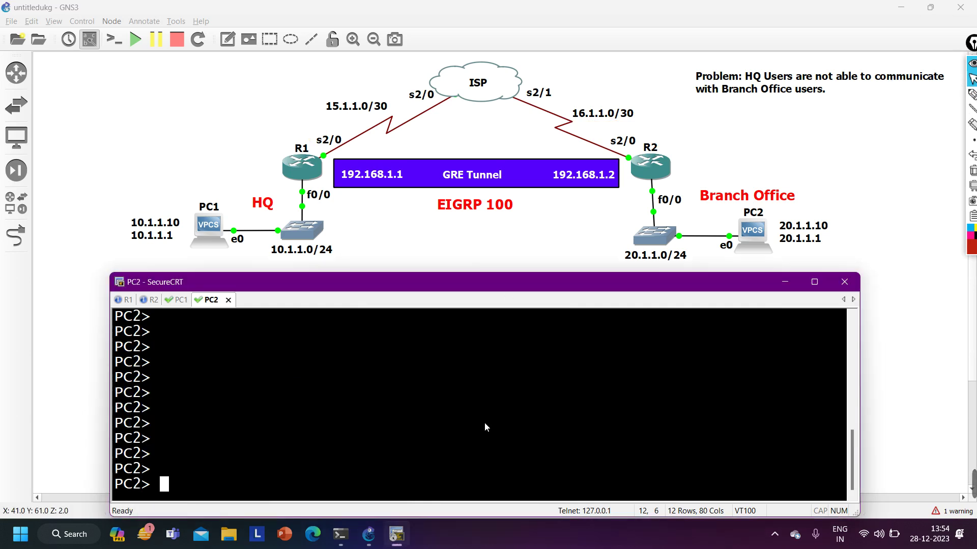
key(ctrl+Tab)
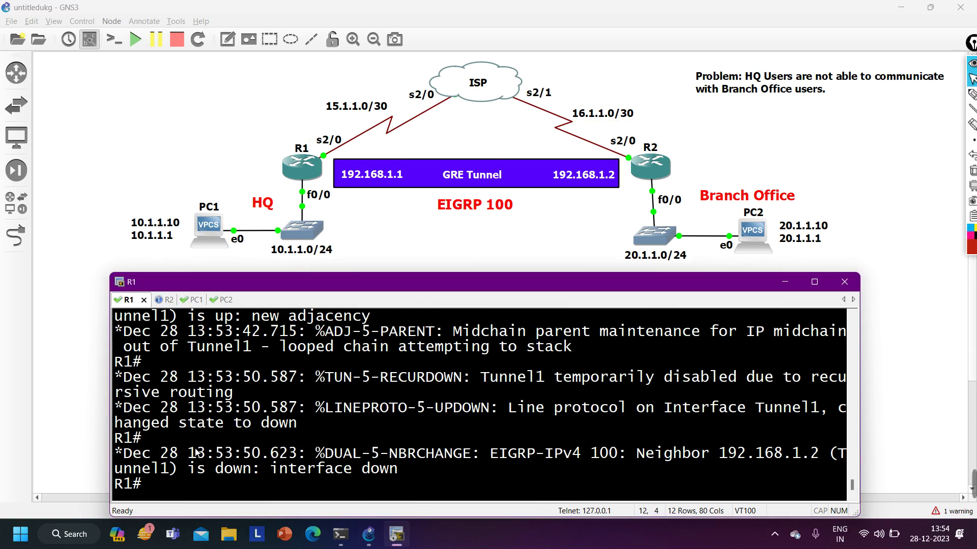
drag(191, 457, 533, 466)
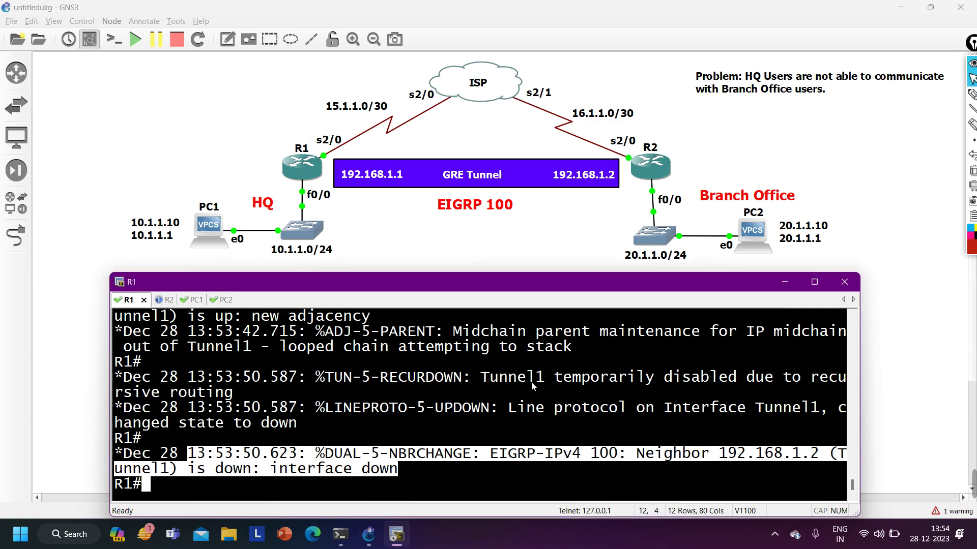
drag(474, 380, 290, 398)
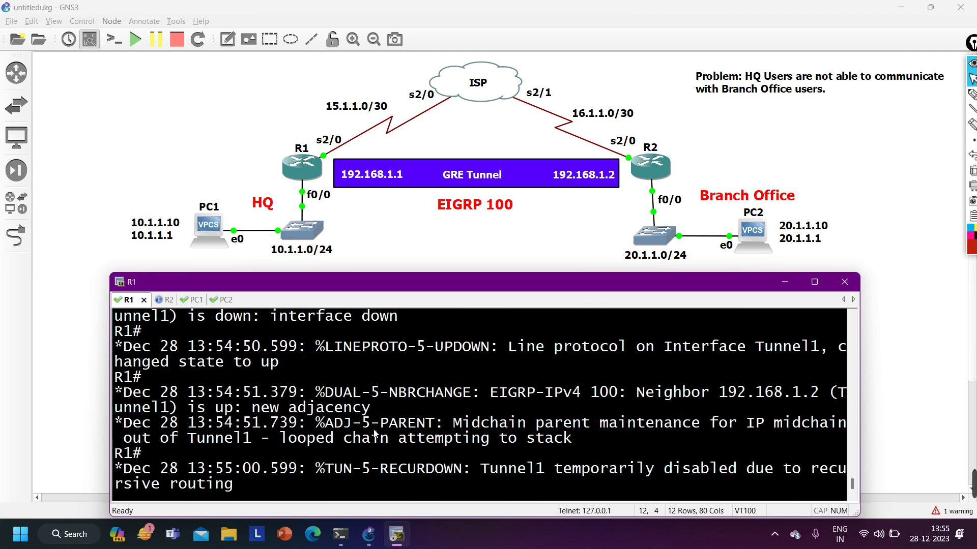
scroll(374, 431, up, 1)
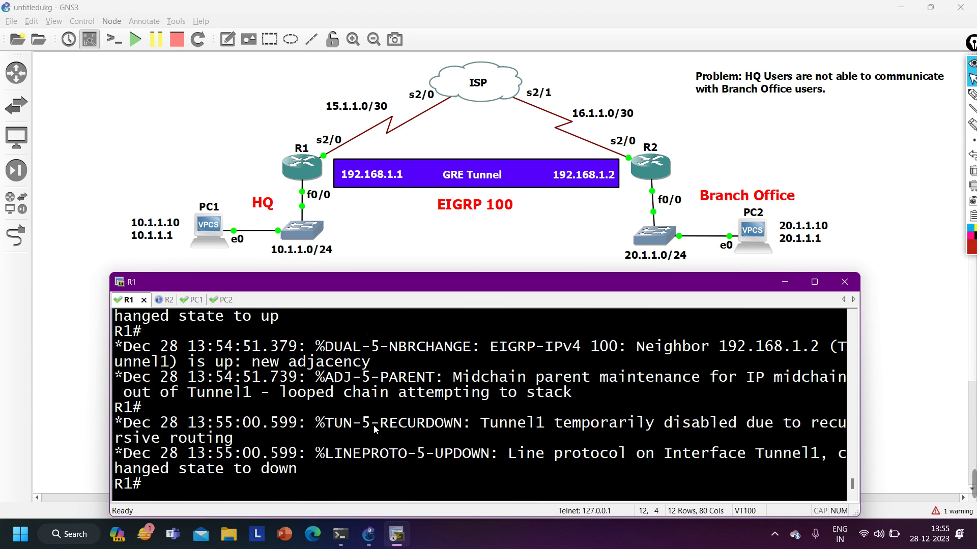
List R1's addressed interfaces with show ip int br | ex un, running the command twice
text(sh)
key(Tab)
text(ip)
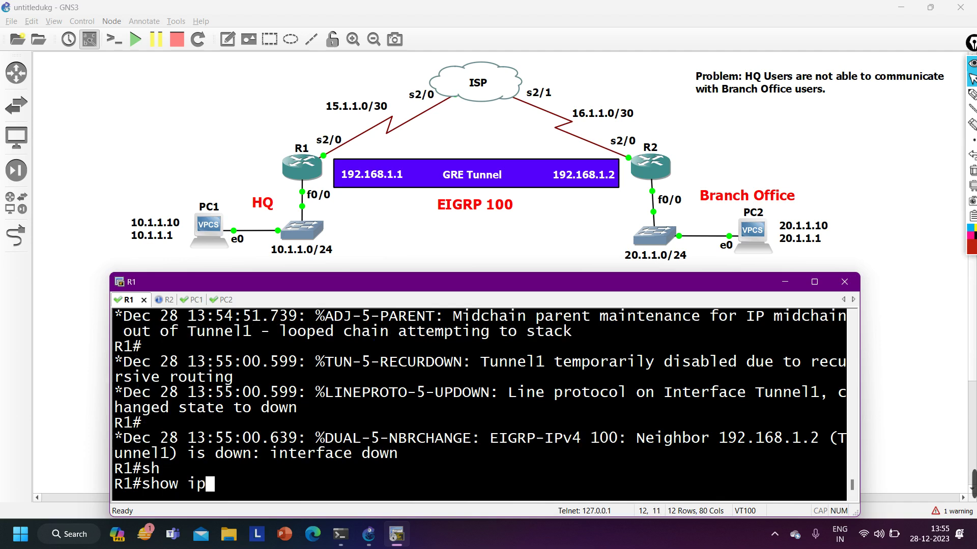
text( int br | ex un)
key(Return)
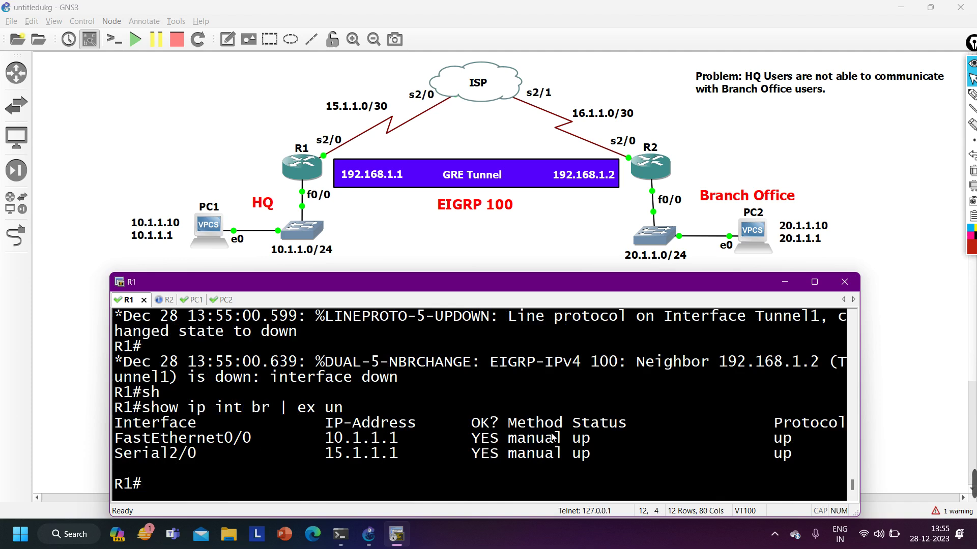
key(Up)
key(Return)
key(Up)
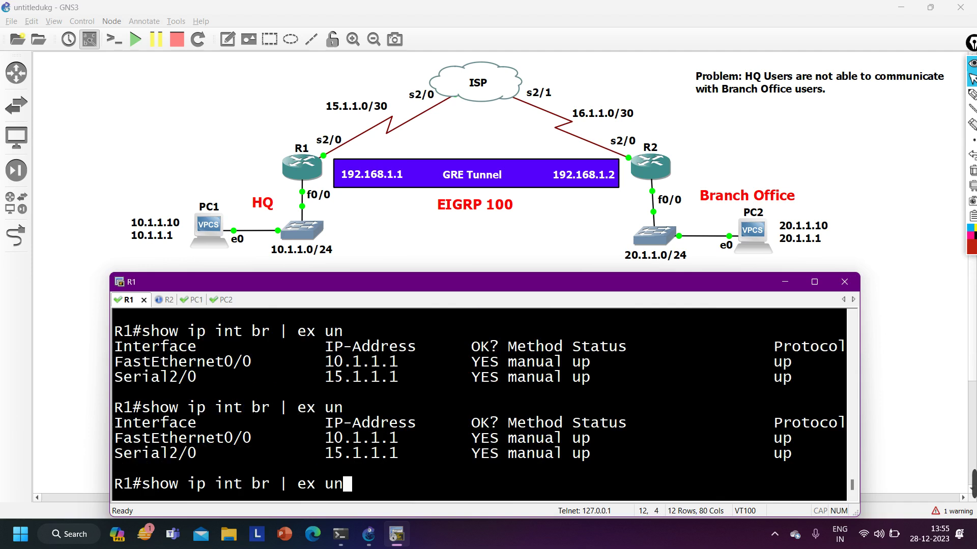
key(Down)
key(Up)
key(Down)
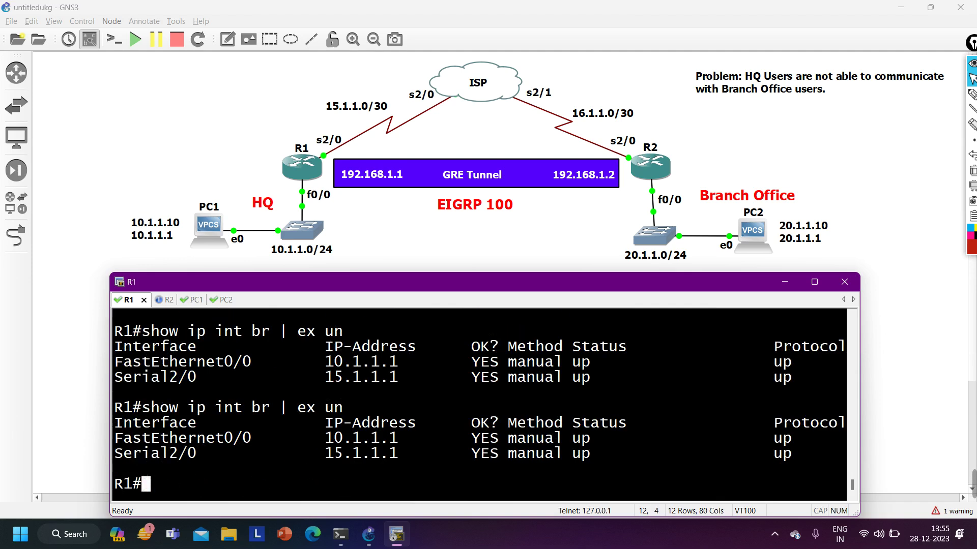
Display the full interface summary on R1 with show ip int br
text(sh)
key(Tab)
text(i)
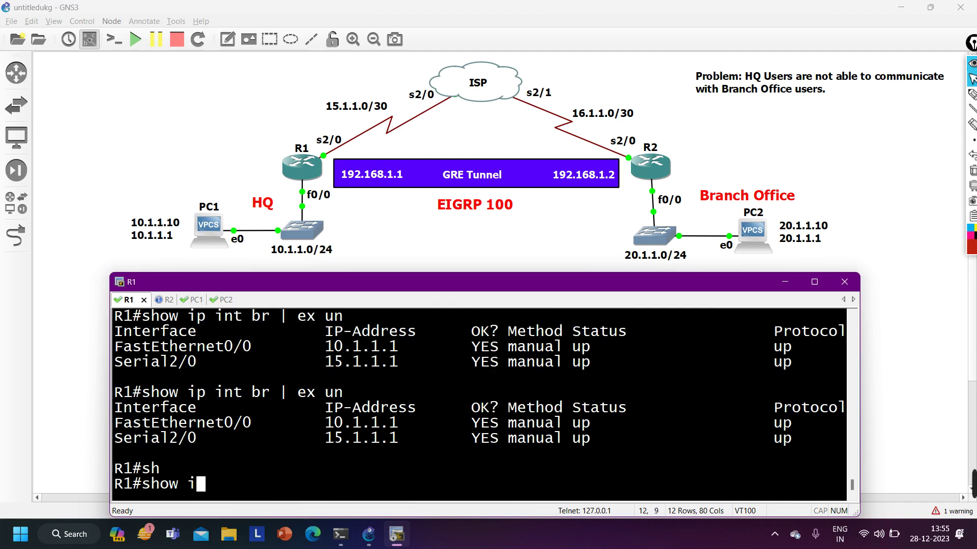
text(p int br)
key(Return)
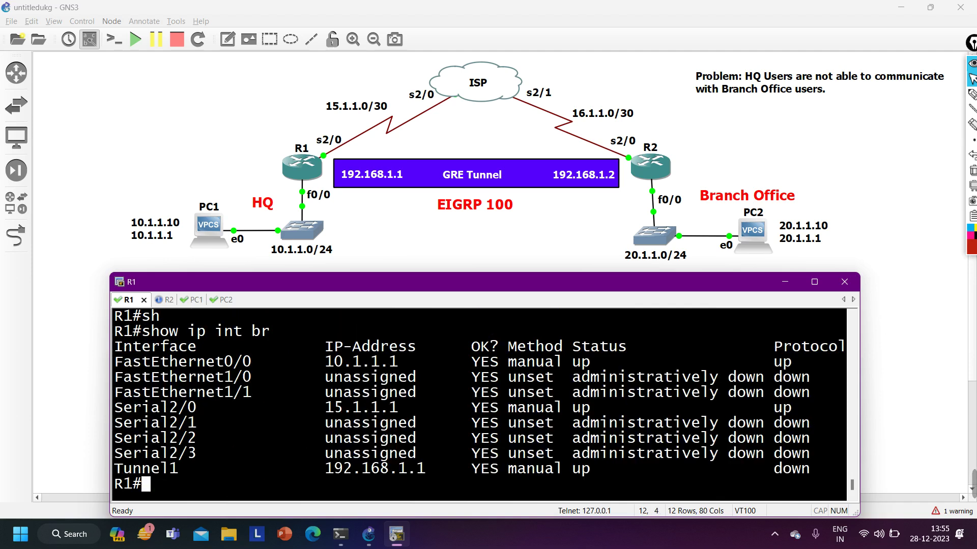
Highlight R1's Tunnel1 row, display R2's interface summary with show ip int br, and highlight the Tunnel1 row there too
mouse_move(118, 469)
mouse_move(118, 469)
mouse_down()
mouse_move(279, 471)
mouse_move(788, 443)
mouse_move(813, 469)
mouse_move(138, 484)
mouse_move(136, 467)
mouse_up()
key(ctrl+Tab)
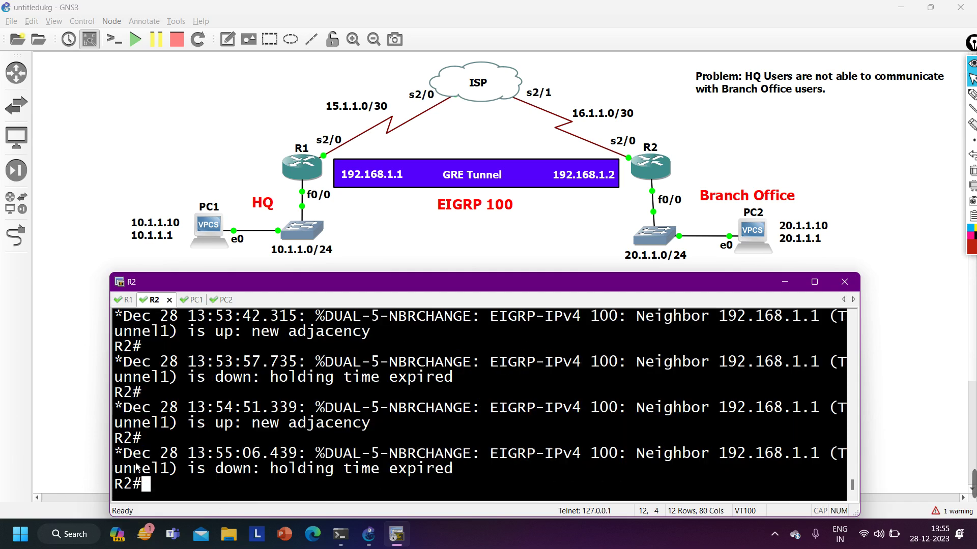
text(sh)
key(Tab)
text(ip i)
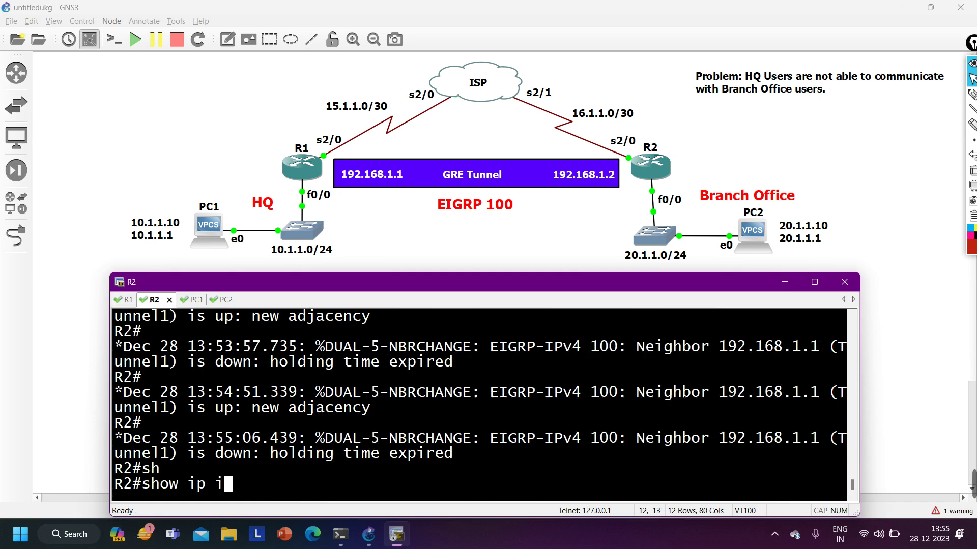
text(nt br)
key(Return)
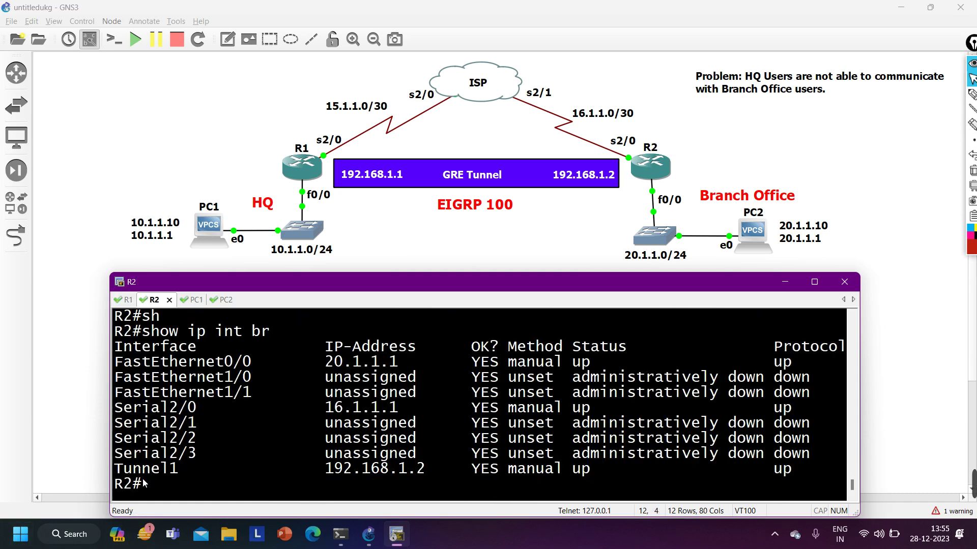
drag(149, 470, 810, 476)
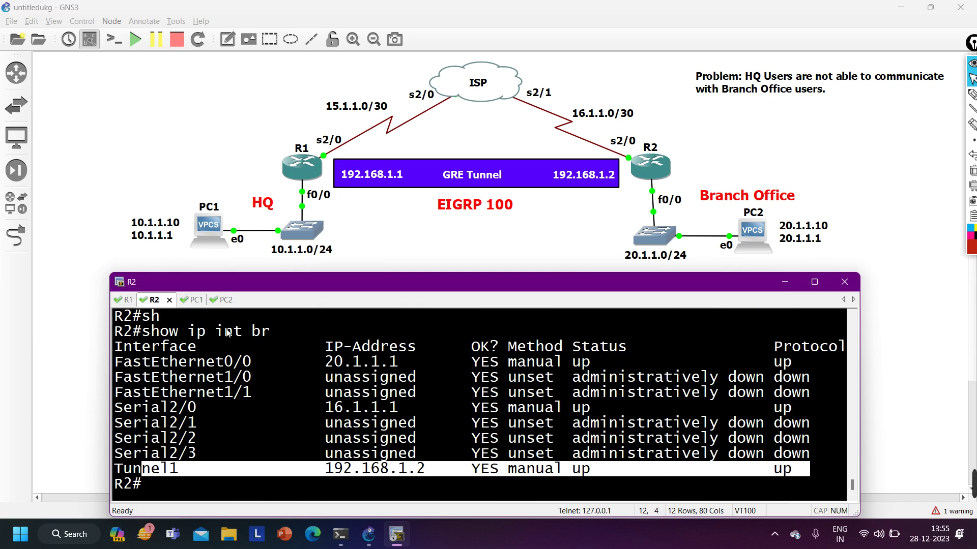
Return to the R1 console and display its tunnel configuration with show run int tunnel 1
click(126, 300)
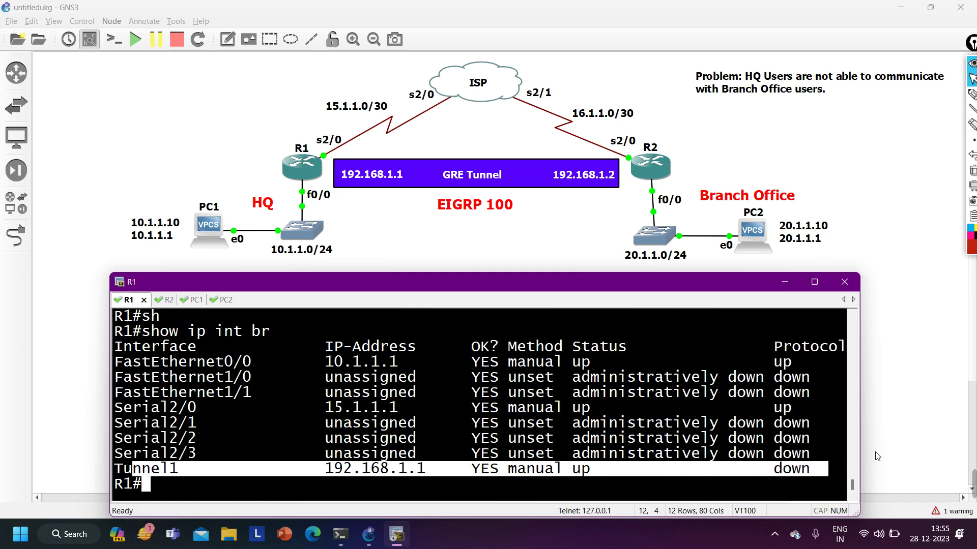
text(sh)
key(Tab)
text(run int tu)
key(Tab)
text(1)
key(Return)
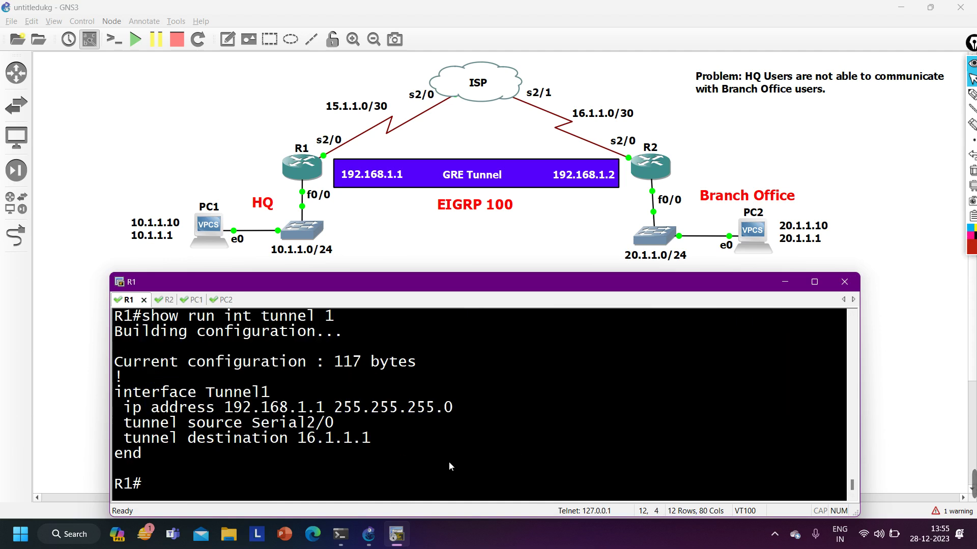
Examine the IP address, tunnel source and tunnel destination lines in R1's Tunnel1 configuration, highlighting the address and destination
drag(120, 414, 456, 407)
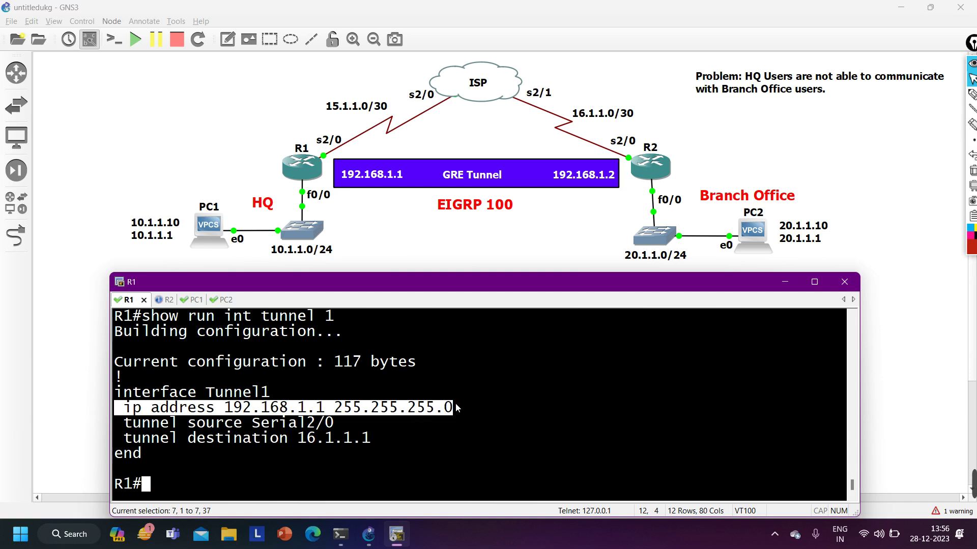
scroll(370, 418, up, 1)
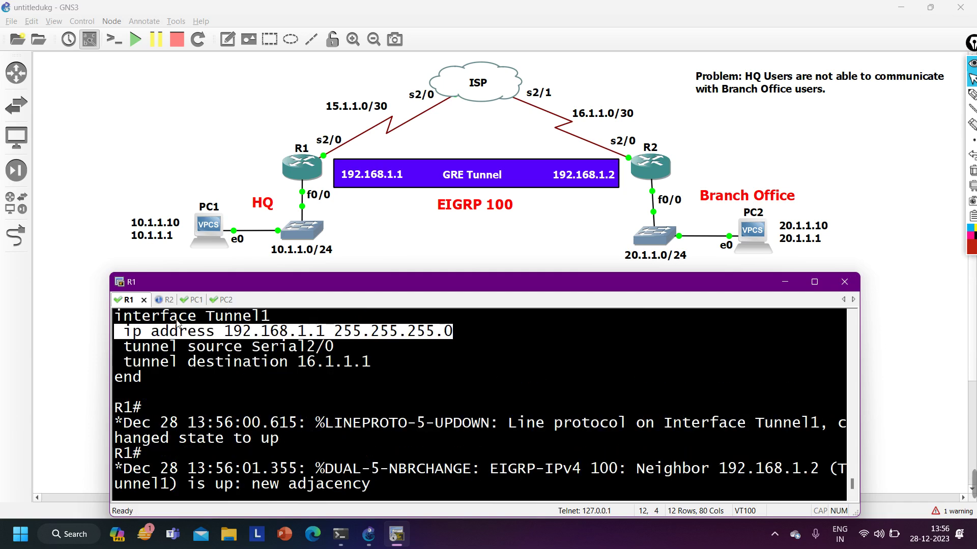
drag(158, 362, 115, 347)
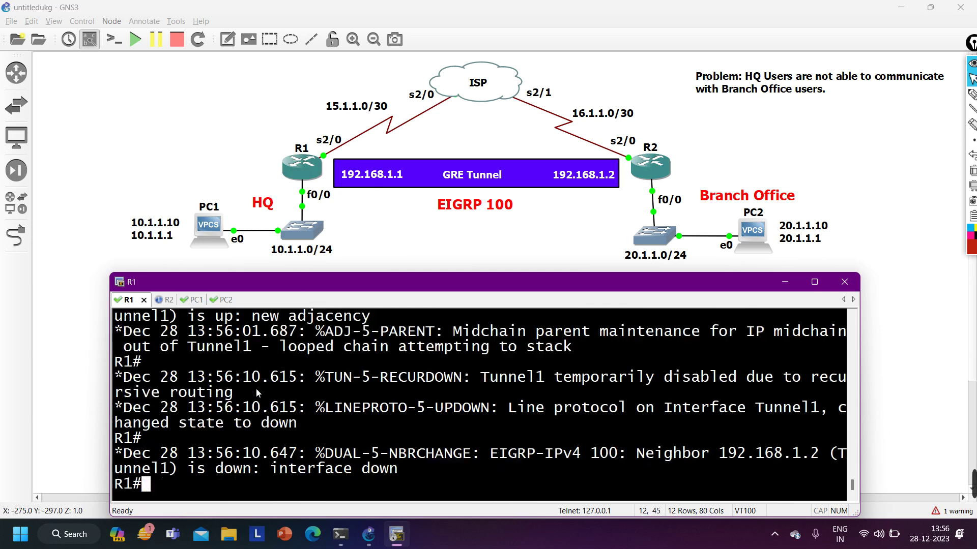
scroll(288, 379, up, 2)
scroll(290, 371, up, 2)
drag(264, 380, 432, 374)
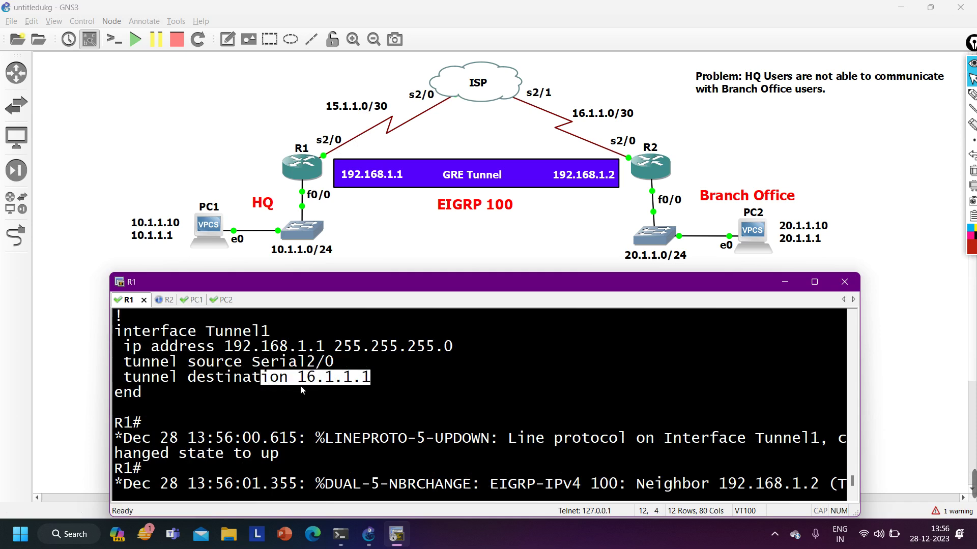
scroll(301, 387, down, 4)
Go to the R2 console and display its tunnel configuration with show run int tun 1
key(ctrl+Tab)
text(sh)
key(Tab)
text(riiu)
key(BackSpace)
text(u)
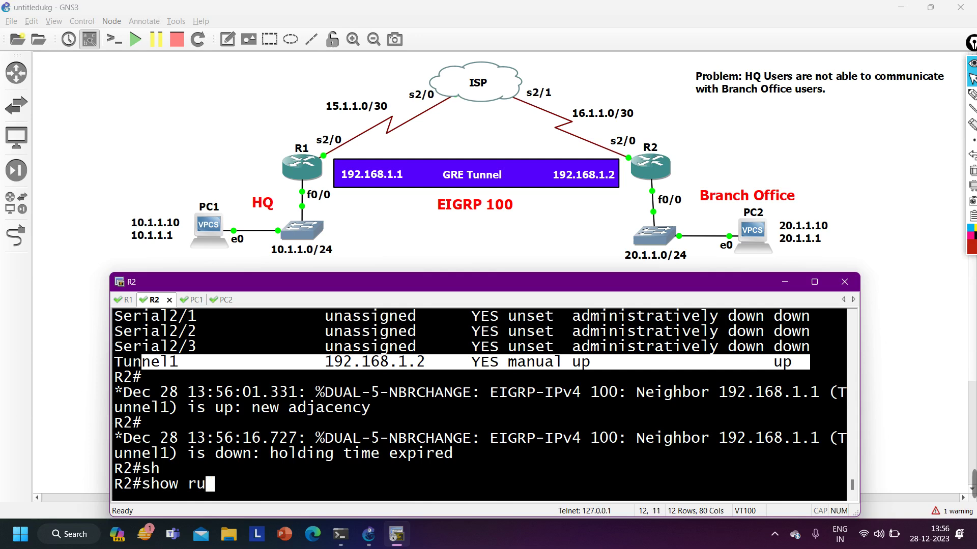
text(n int tun 1)
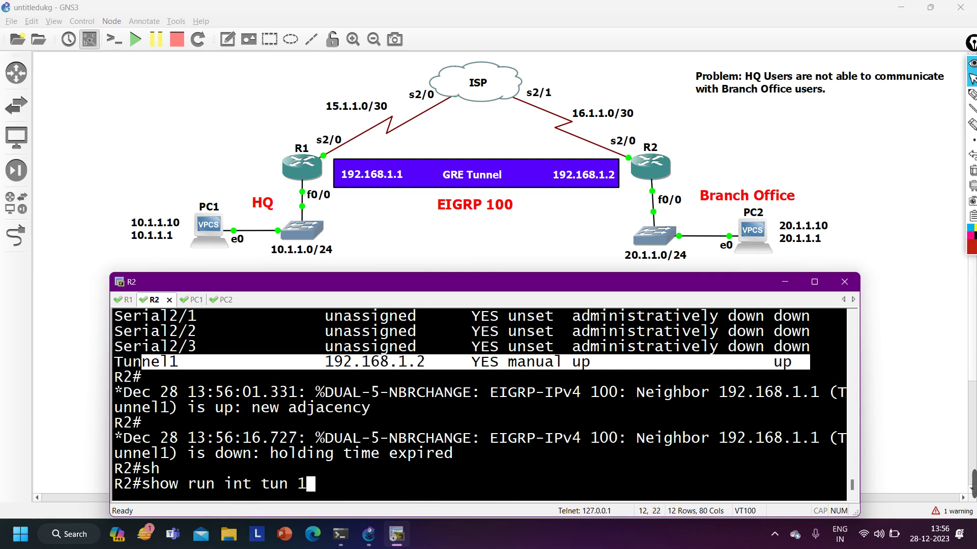
key(Return)
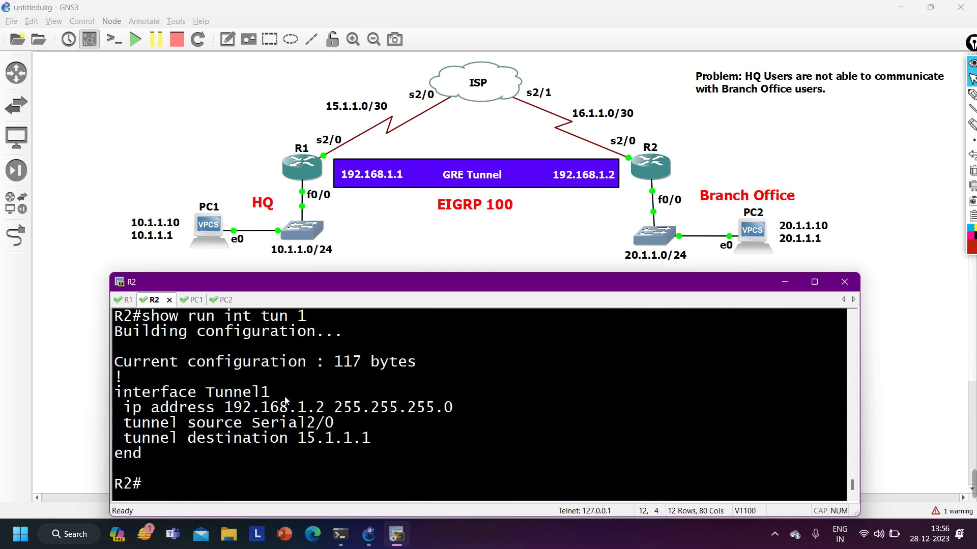
Highlight the IP address, tunnel source and tunnel destination in R2's Tunnel1 configuration one after another
drag(219, 409, 351, 410)
drag(171, 422, 336, 423)
drag(178, 438, 401, 445)
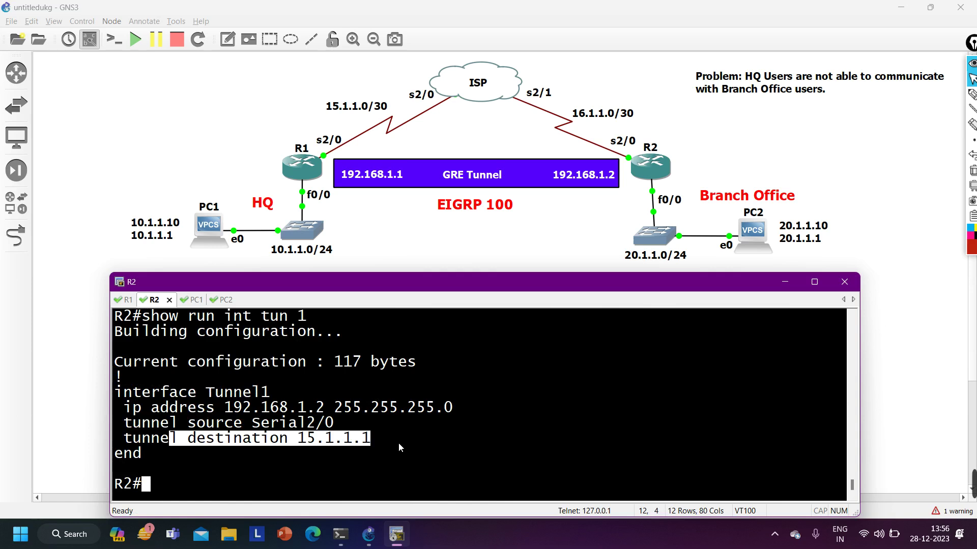
Test reachability of R2's serial address by pinging 16.1.1.1 twice from the R1 console
click(123, 301)
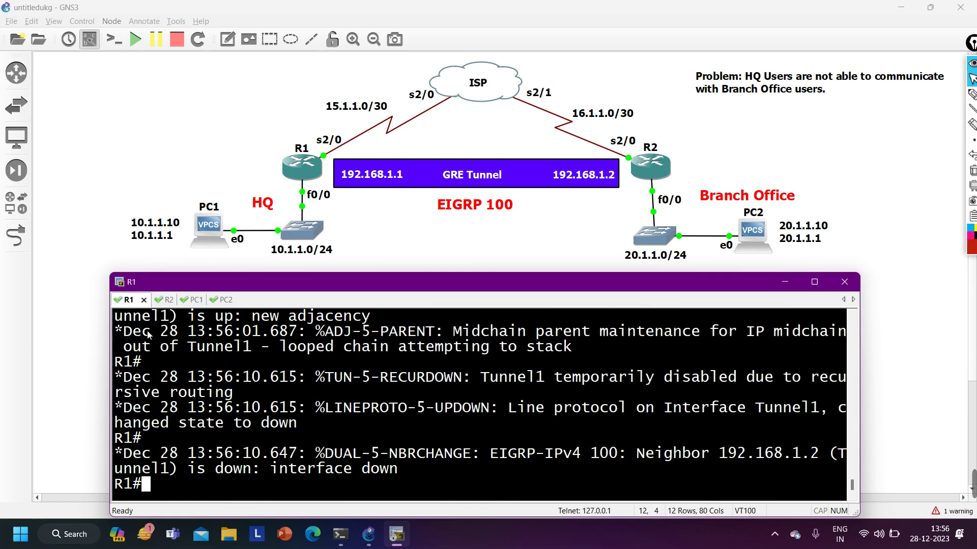
text(ping 16.1.1.)
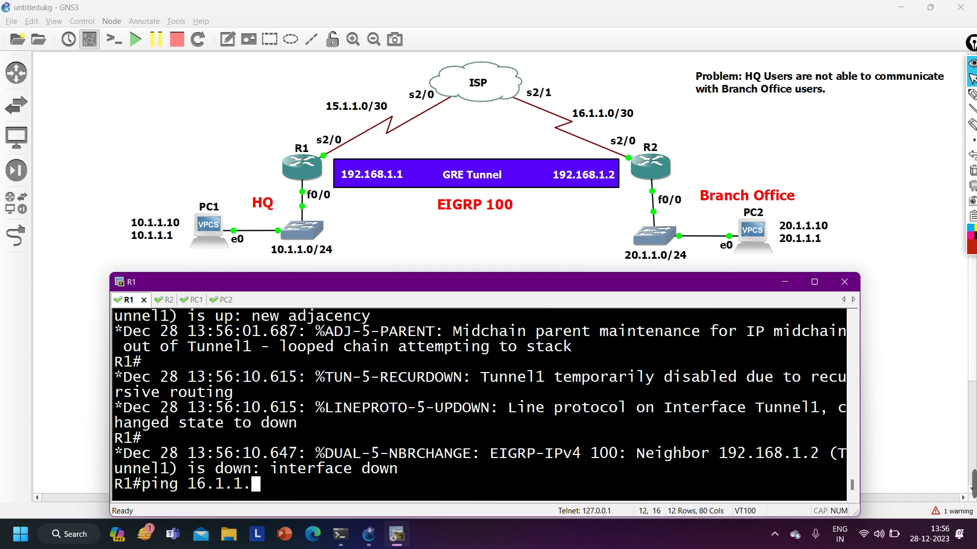
text(2)
key(BackSpace)
text(1)
key(Return)
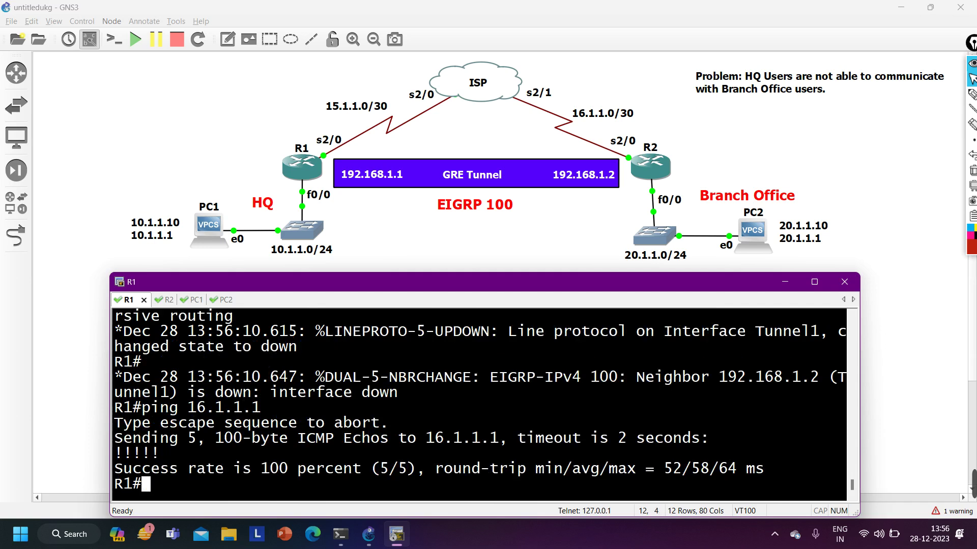
key(Return)
key(Up)
key(Return)
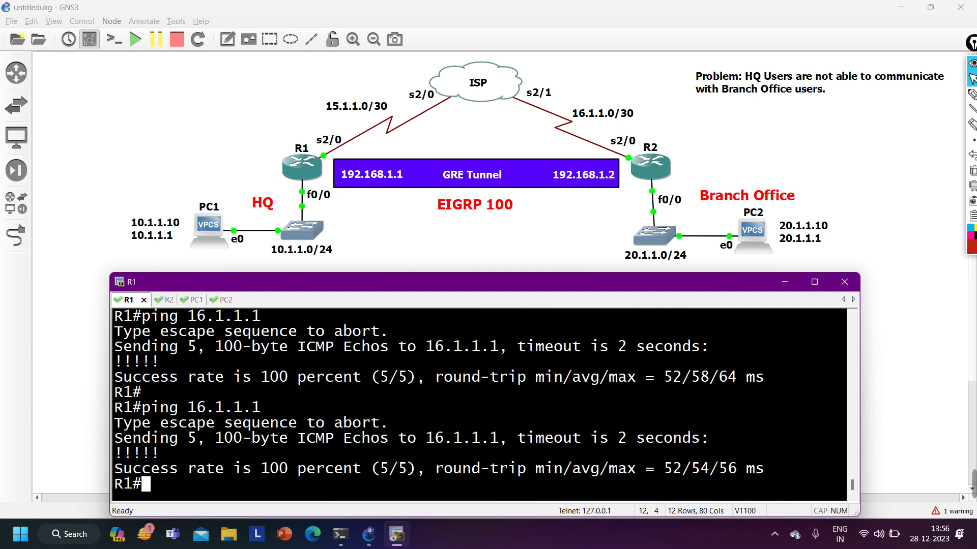
Enter show ip e at the R1 prompt
text(sh)
key(Tab)
text(ip e)
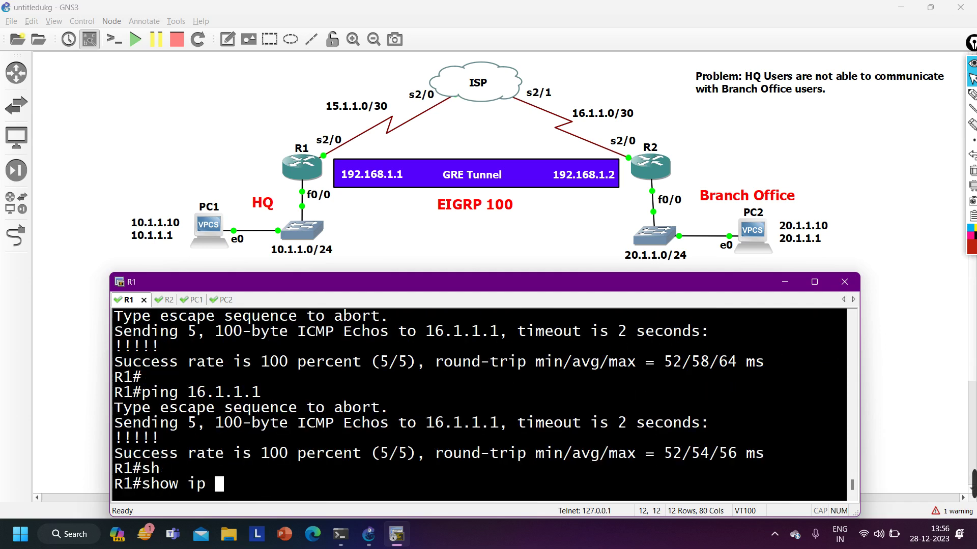
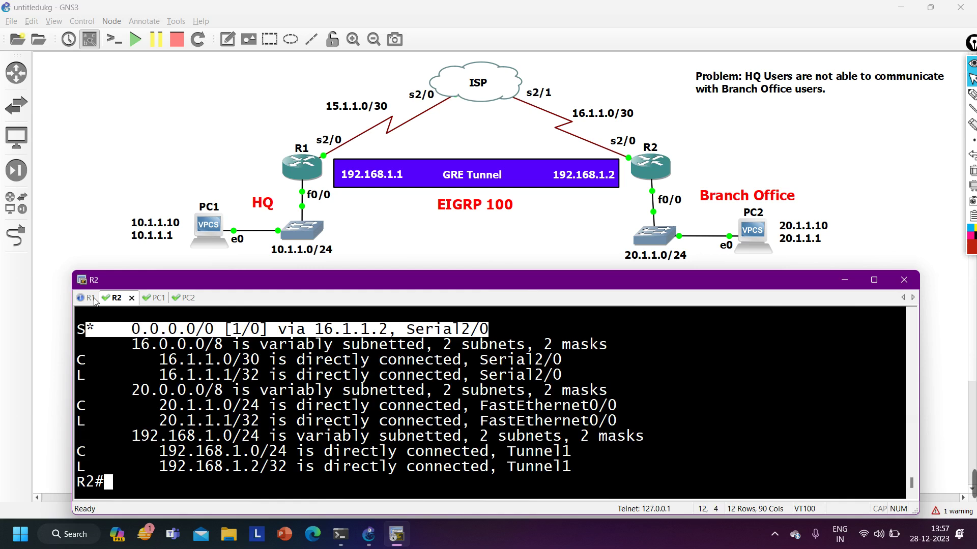
Display R1's routing table with show ip r and highlight the static default route via 15.1.1.2
click(87, 298)
text(sh)
key(Tab)
text(ip r)
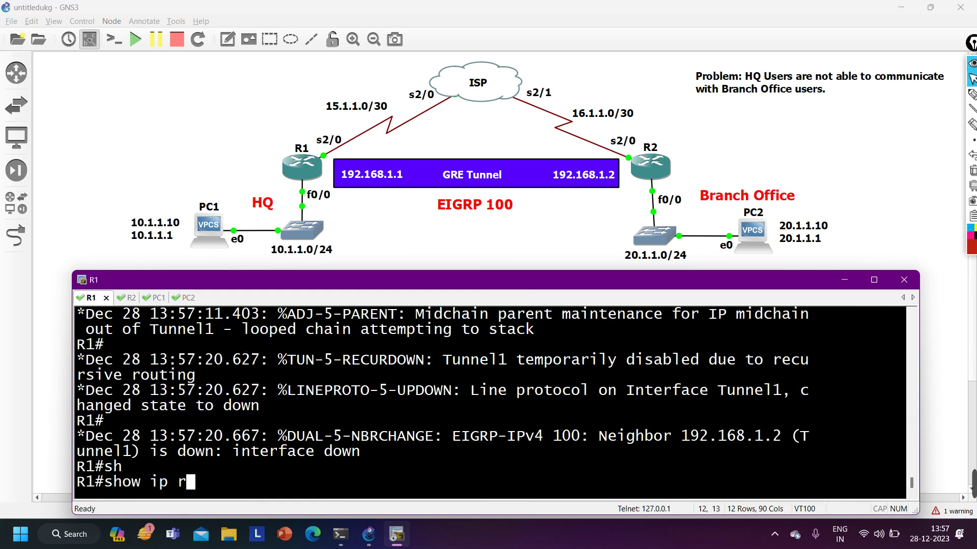
key(Return)
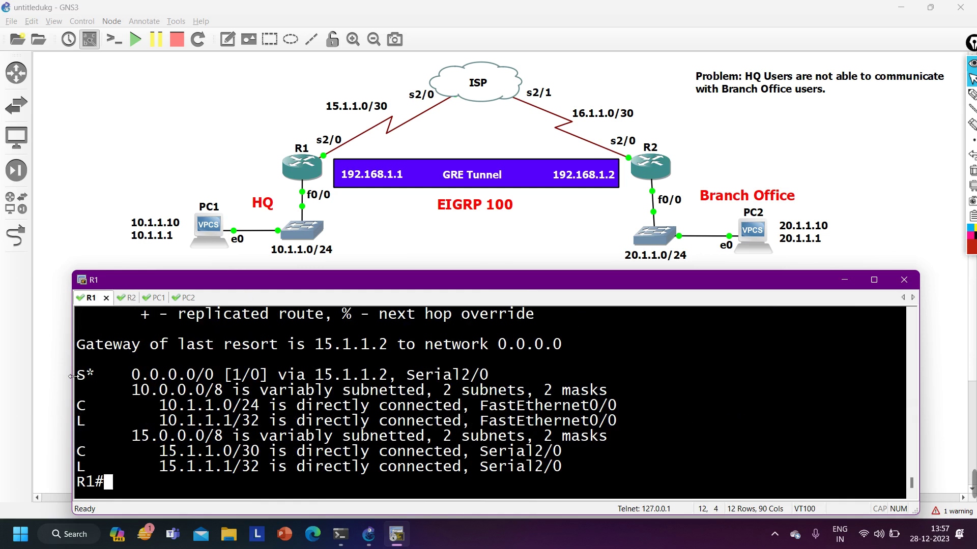
drag(77, 377, 542, 378)
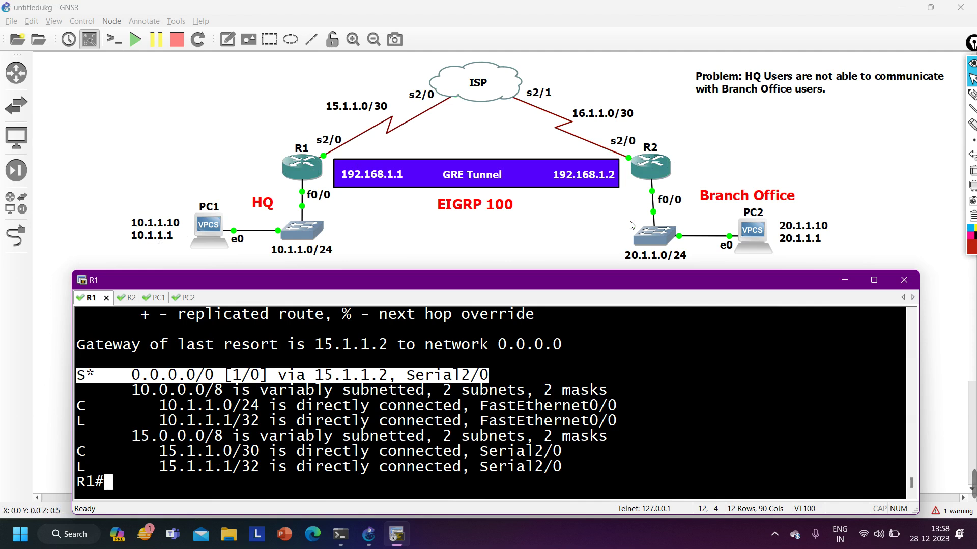
Underline EIGRP 100, circle the PC addresses and both LAN subnets, draw arrows from each LAN to the opposite router, and clear the markings
click(972, 94)
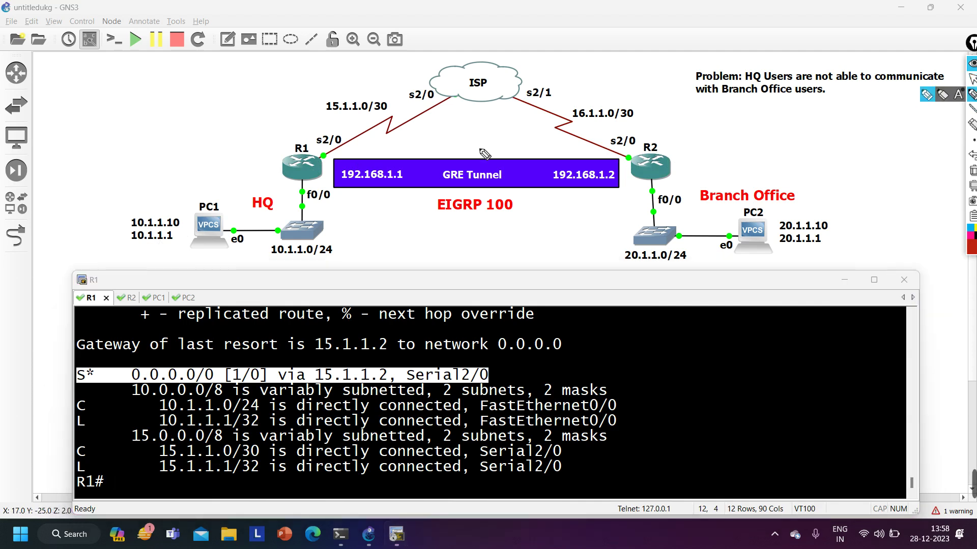
drag(433, 211, 512, 209)
mouse_move(776, 203)
mouse_down()
mouse_move(819, 213)
mouse_move(780, 215)
mouse_up()
drag(164, 208, 175, 224)
mouse_move(330, 226)
mouse_down()
mouse_move(248, 261)
mouse_move(656, 173)
mouse_move(649, 197)
mouse_up()
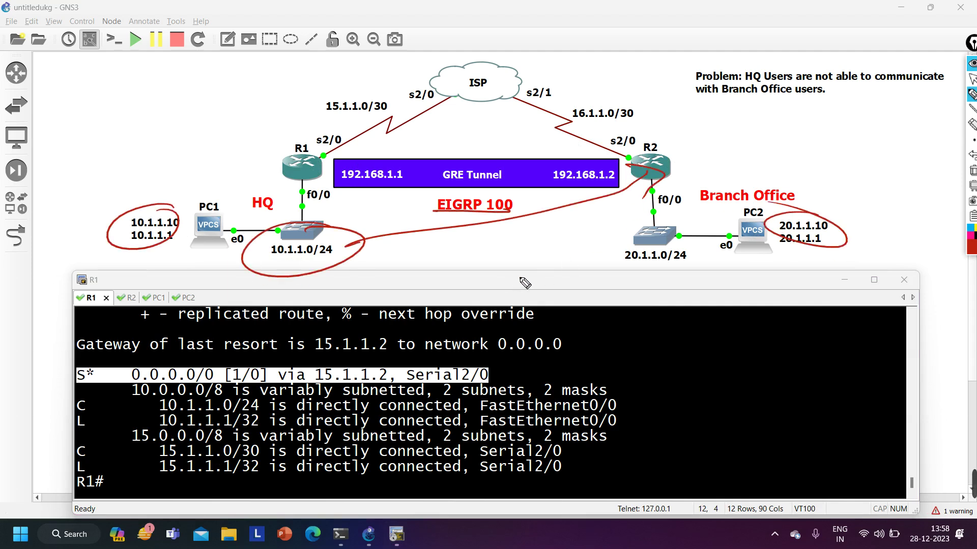
mouse_move(651, 260)
mouse_down()
mouse_move(611, 253)
mouse_move(608, 263)
mouse_move(341, 149)
mouse_move(356, 146)
mouse_move(298, 162)
mouse_up()
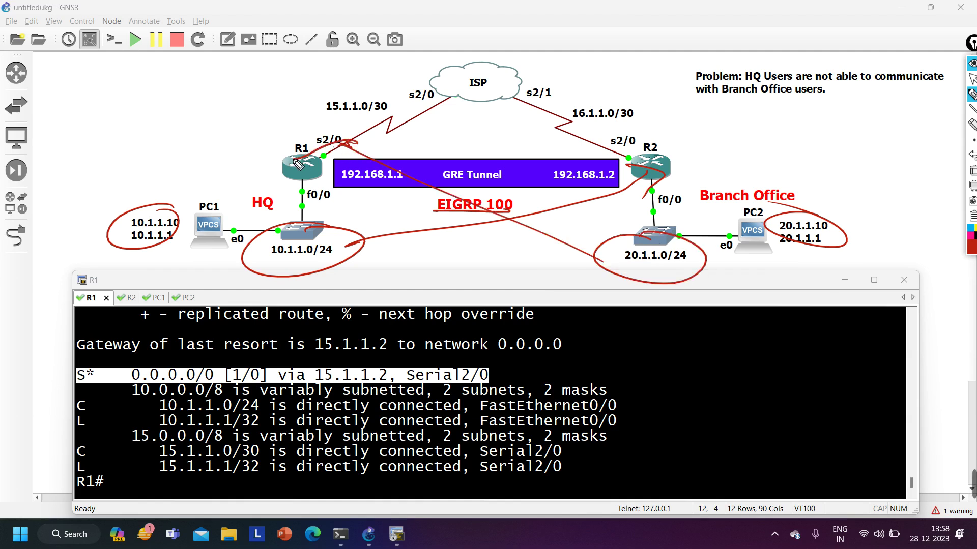
click(973, 172)
click(971, 79)
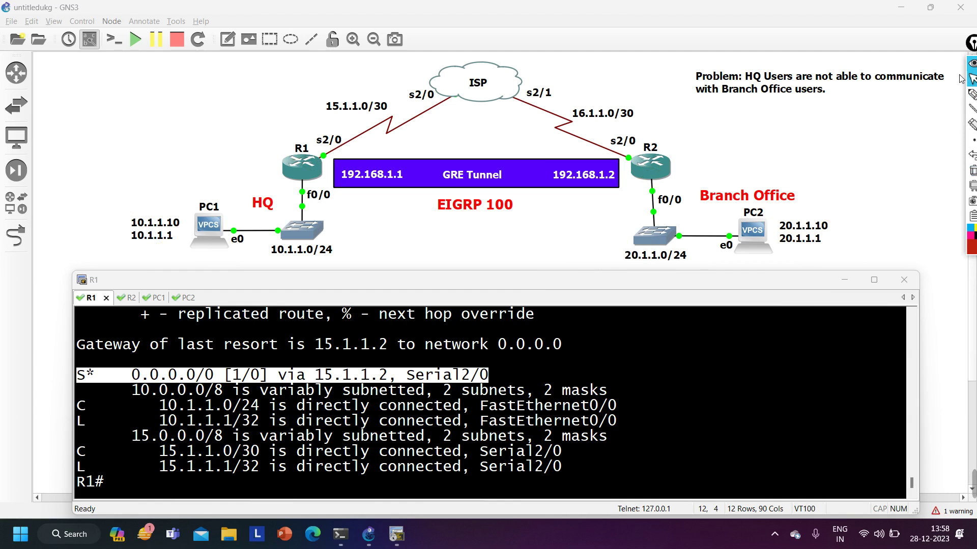
Display R1's routing protocol settings with show ip protocols, correcting the mistyped keyword
click(389, 416)
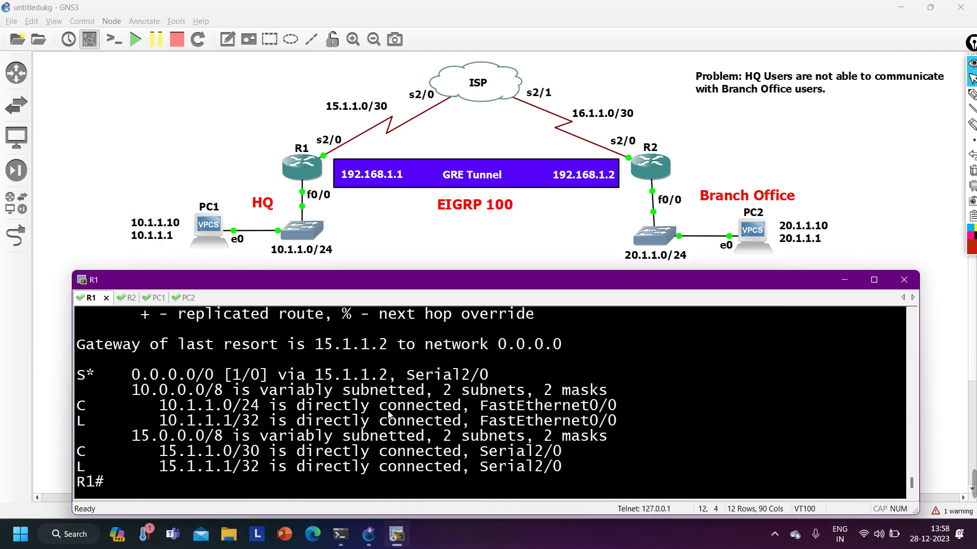
text(sh)
key(Tab)
text(ip rp)
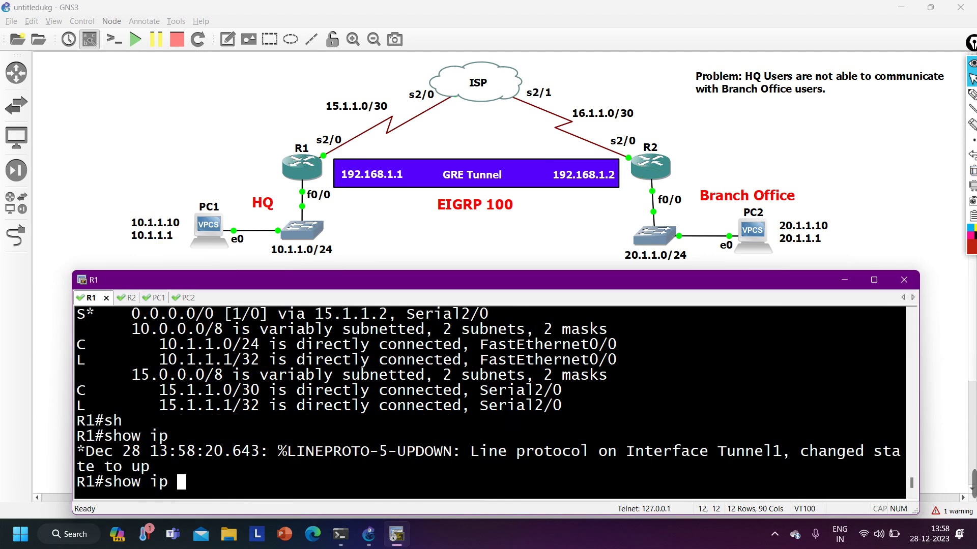
key(Tab)
key(BackSpace)
key(BackSpace)
key(BackSpace)
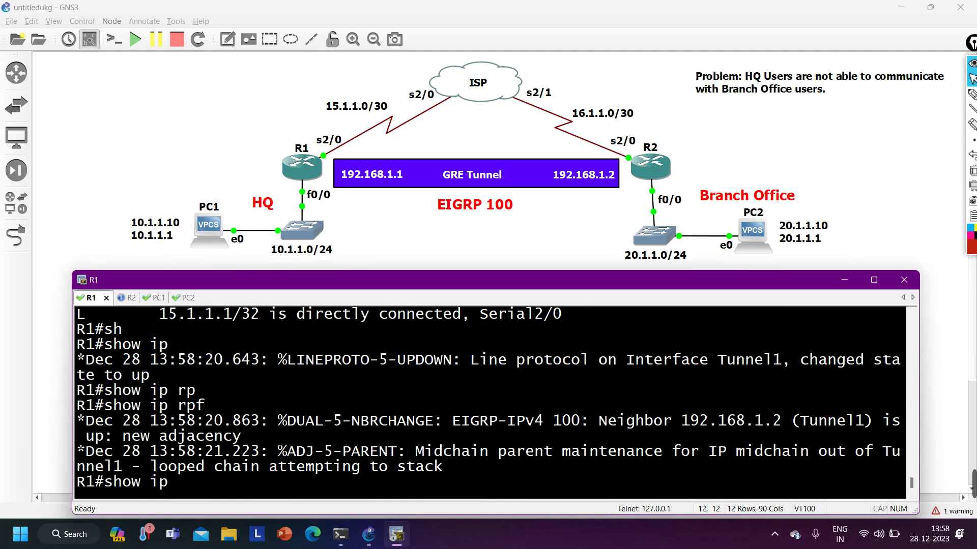
text(pro)
key(Tab)
key(Return)
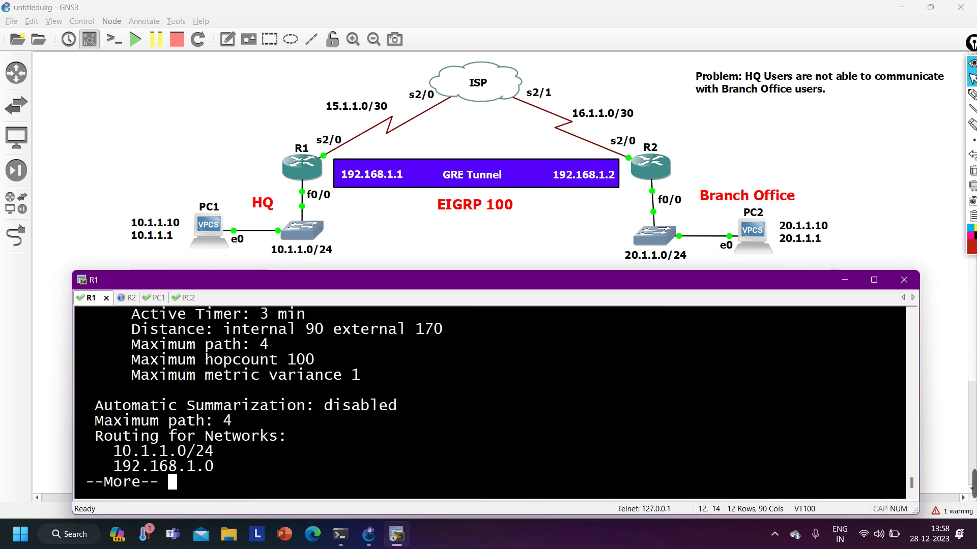
Continue through the protocol output and highlight the 10.1.1.0/24 and 192.168.1.0 entries under Routing for Networks
scroll(336, 413, up, 1)
scroll(335, 413, down, 1)
key(Return)
drag(102, 442, 193, 446)
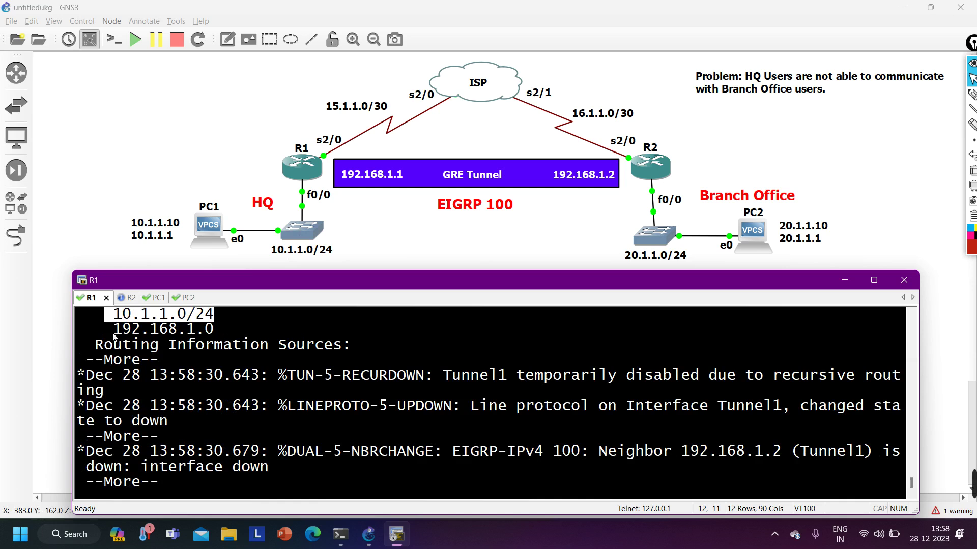
drag(107, 330, 218, 331)
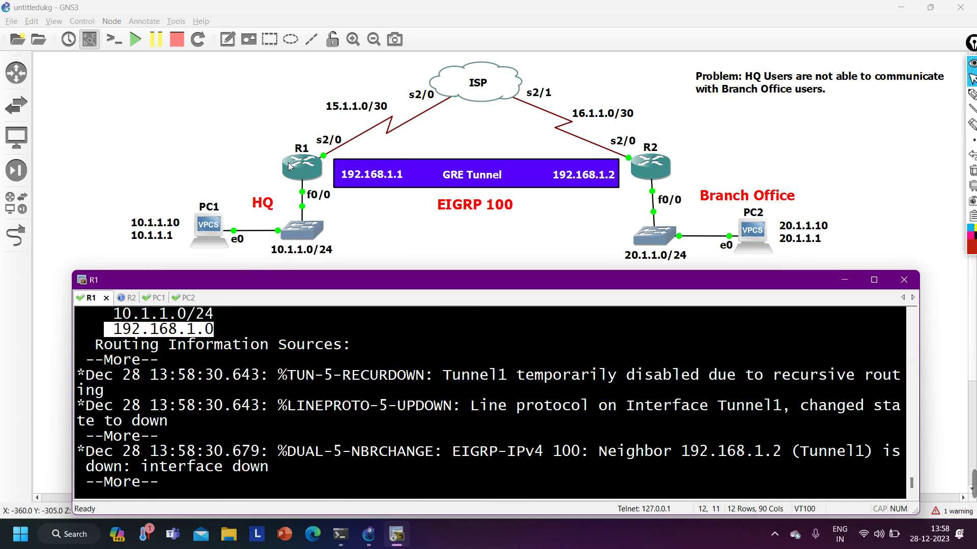
scroll(266, 391, up, 2)
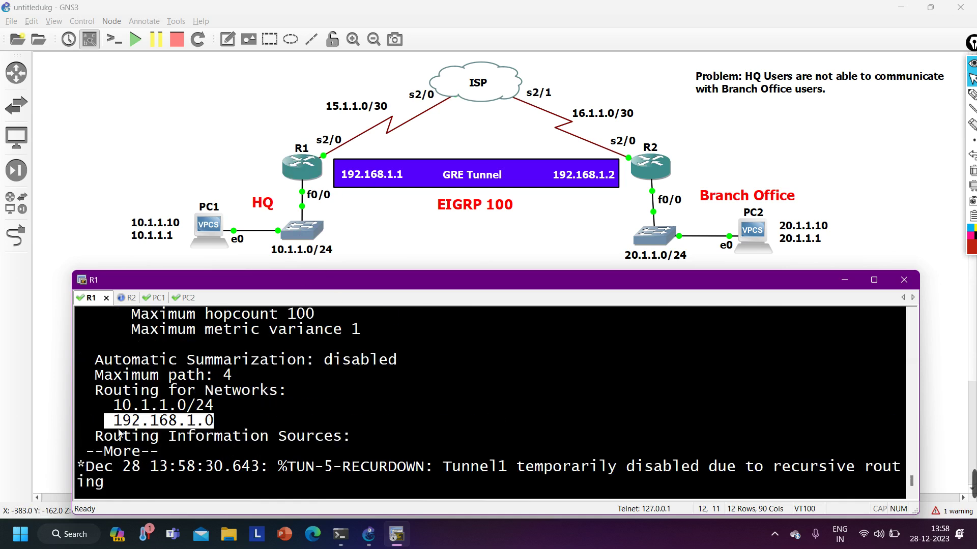